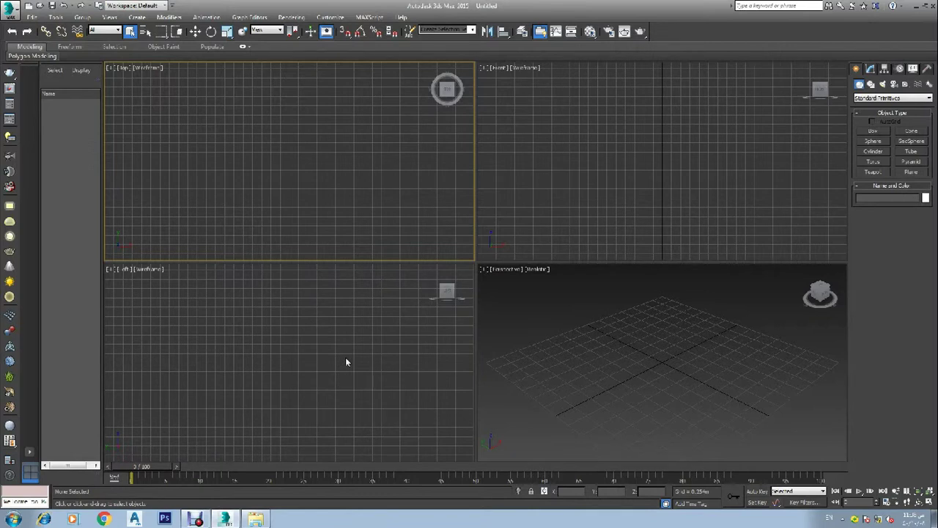
- Merge the lamp scene file from the Max folder into the empty scene and place it near the grid's centre
click(256, 519)
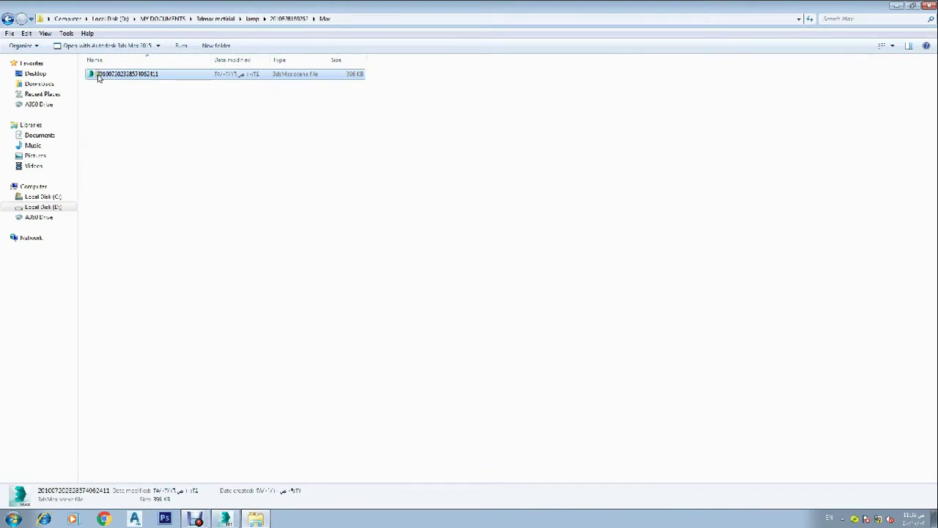
drag(99, 78, 304, 122)
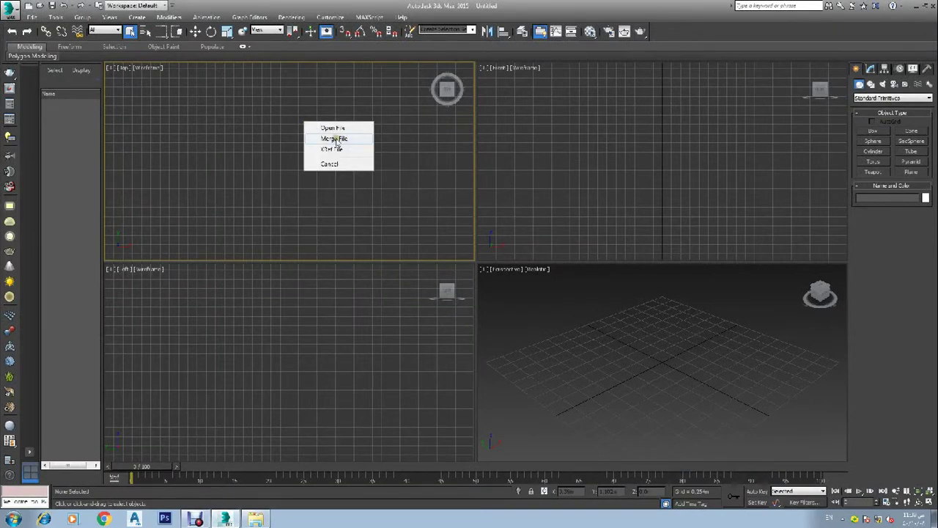
click(338, 138)
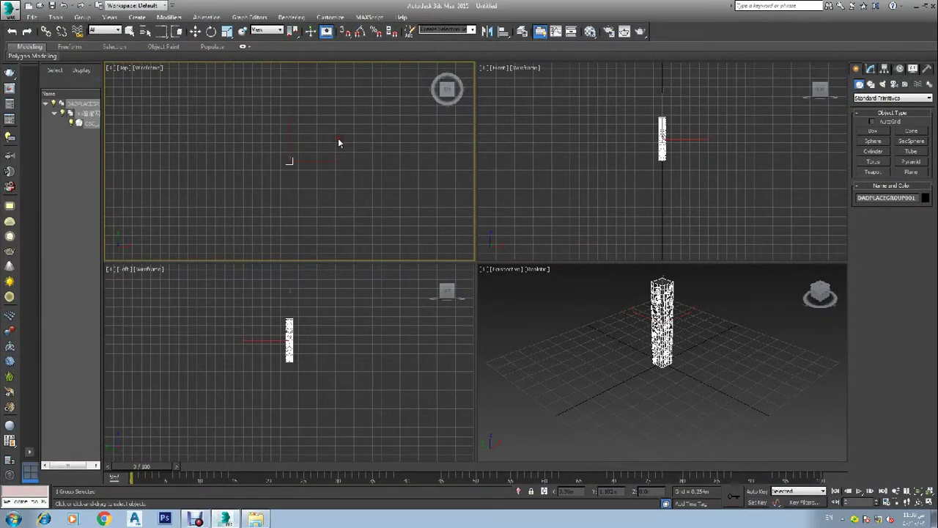
click(626, 358)
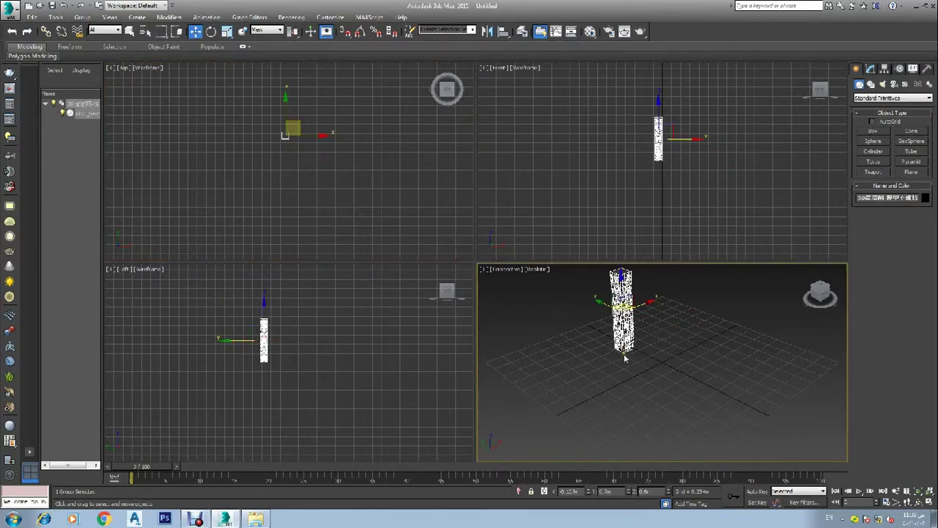
click(620, 381)
scroll(614, 287, up, 5)
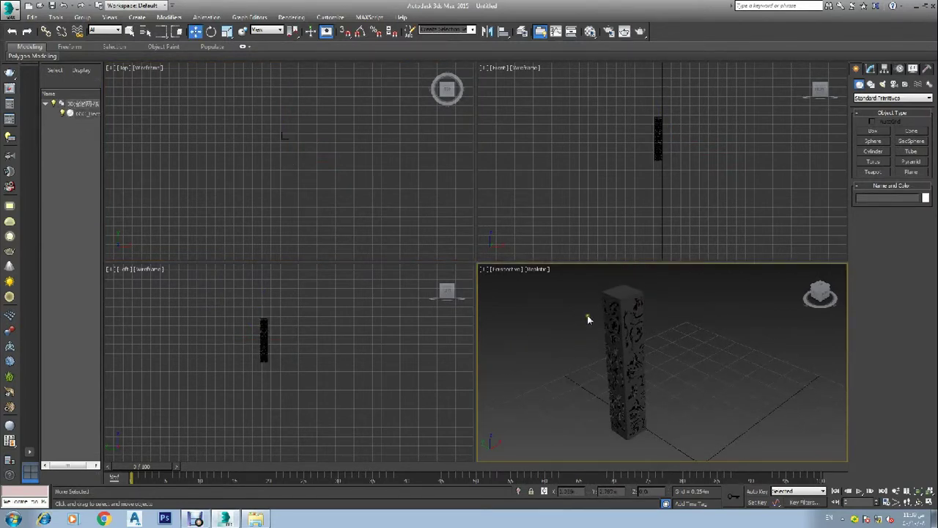
scroll(588, 319, up, 4)
scroll(589, 319, down, 4)
- Create a floor plane about 22.6 m long and 26.5 m wide around the lamp in the Top view
click(350, 195)
scroll(259, 132, up, 3)
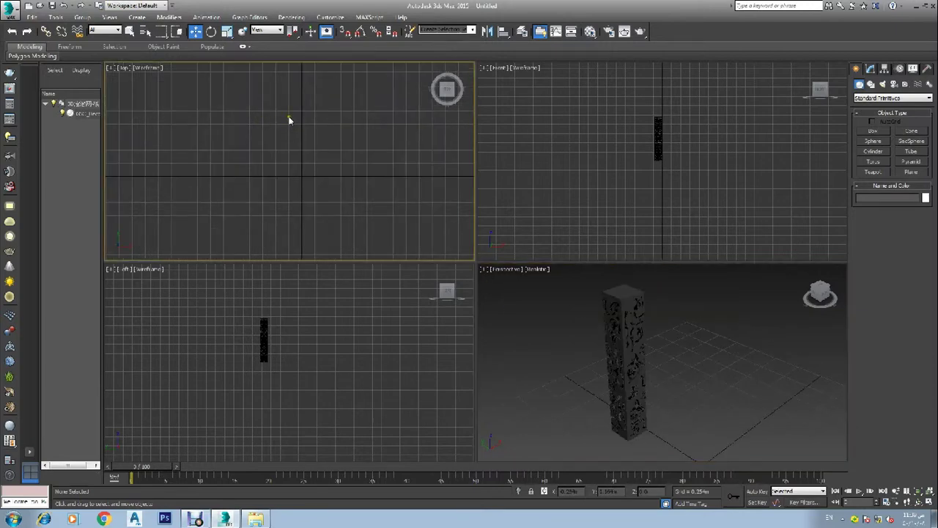
scroll(292, 139, down, 4)
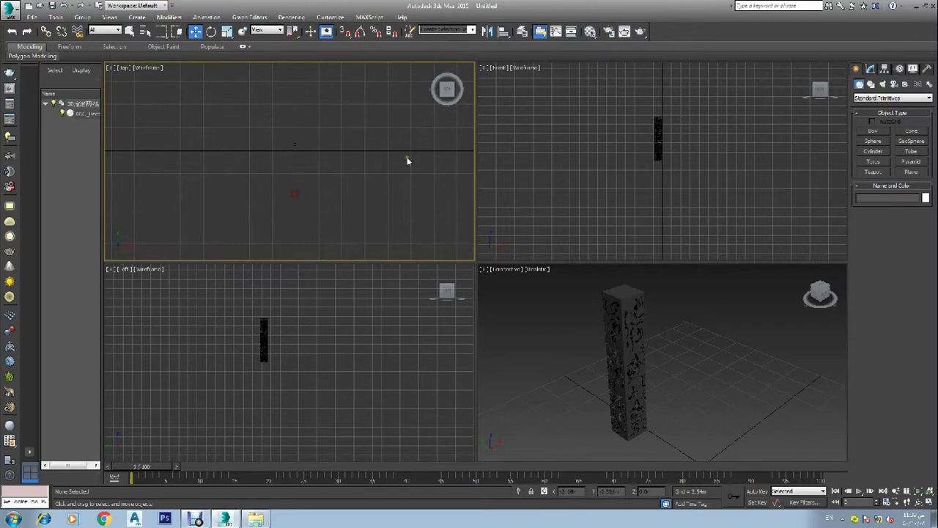
click(911, 172)
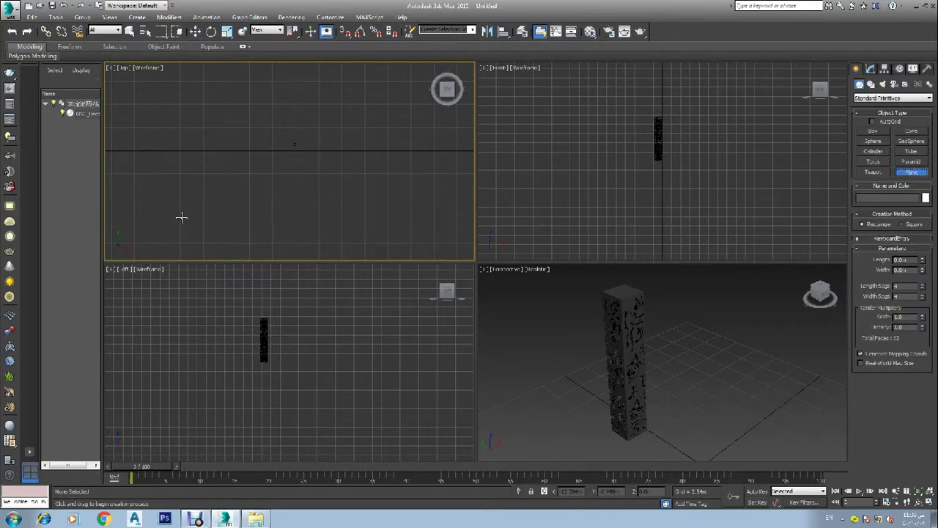
drag(181, 221, 417, 69)
drag(416, 17, 423, 16)
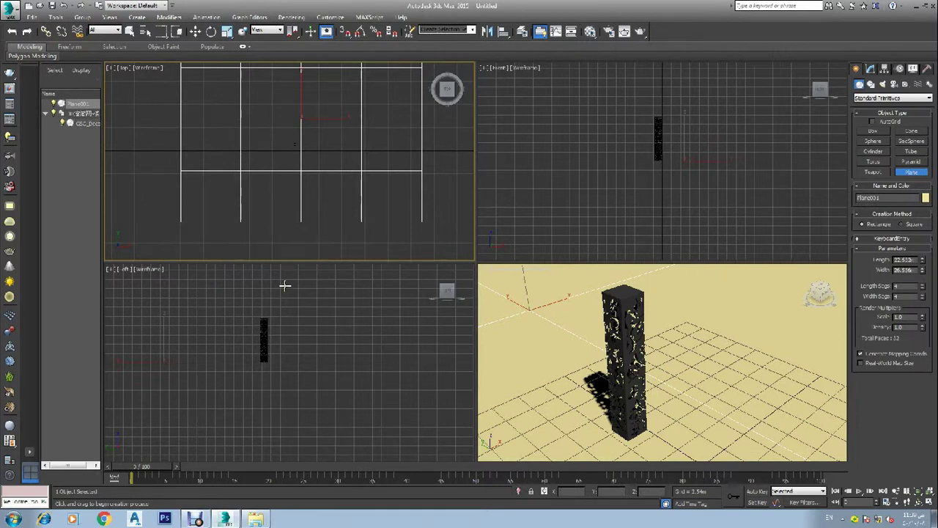
- Assign the 01 - Default material to the floor plane
key(m)
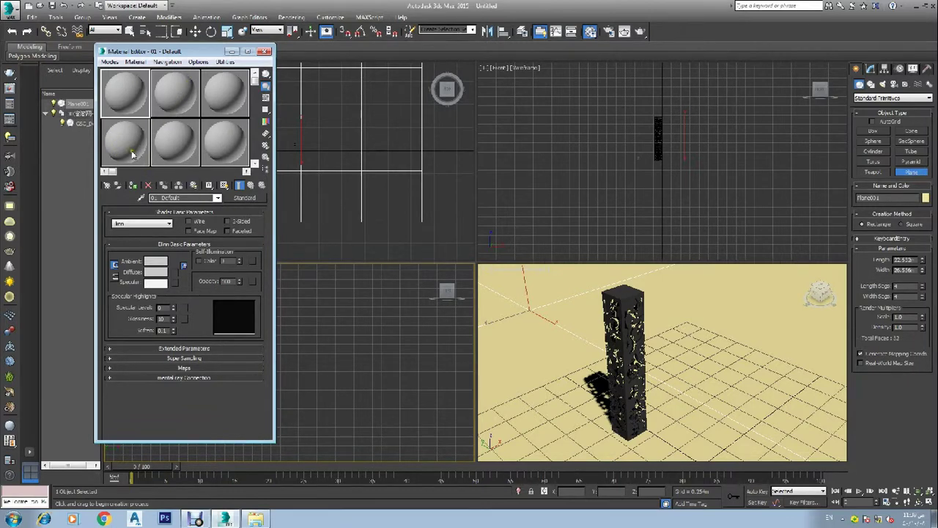
click(133, 186)
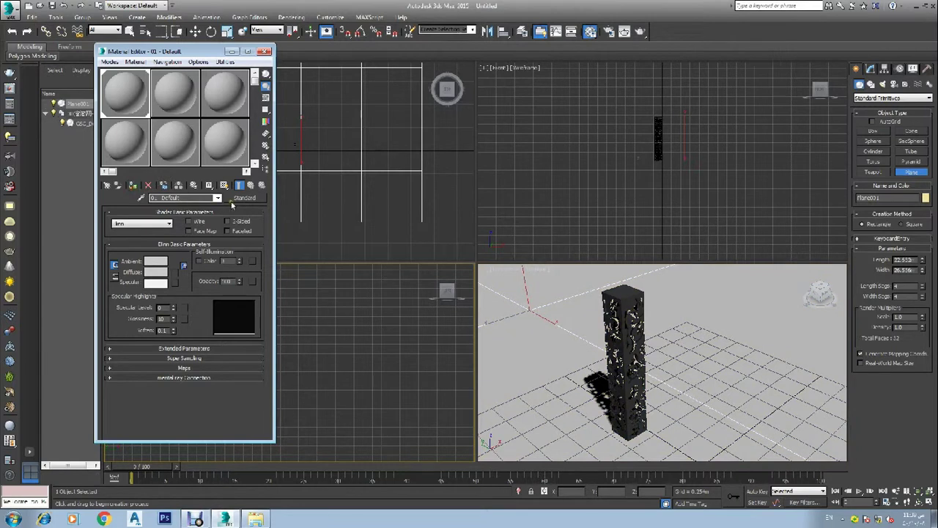
click(224, 185)
click(264, 51)
click(342, 239)
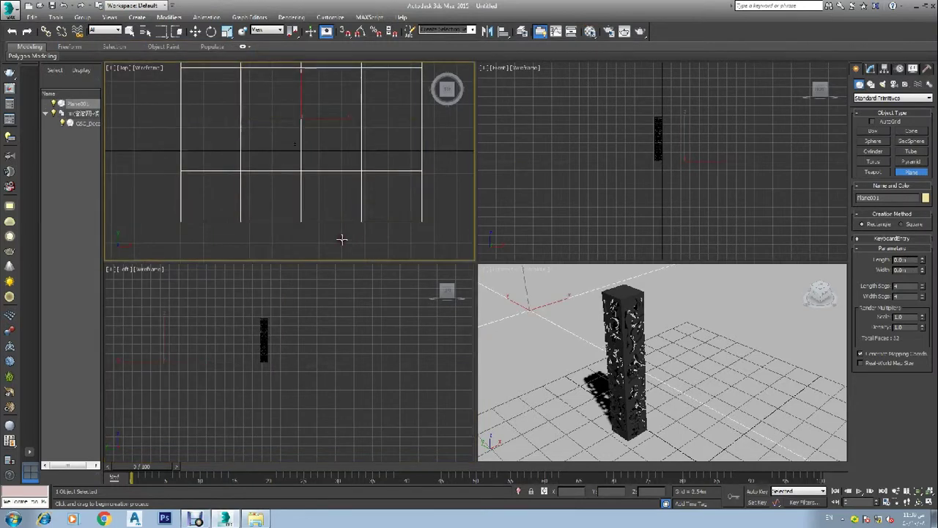
right_click(342, 239)
- Create a wall plane about 8.9 m high and 26.4 m wide in the Front view, spanning the floor's width
scroll(312, 212, down, 3)
scroll(307, 161, up, 3)
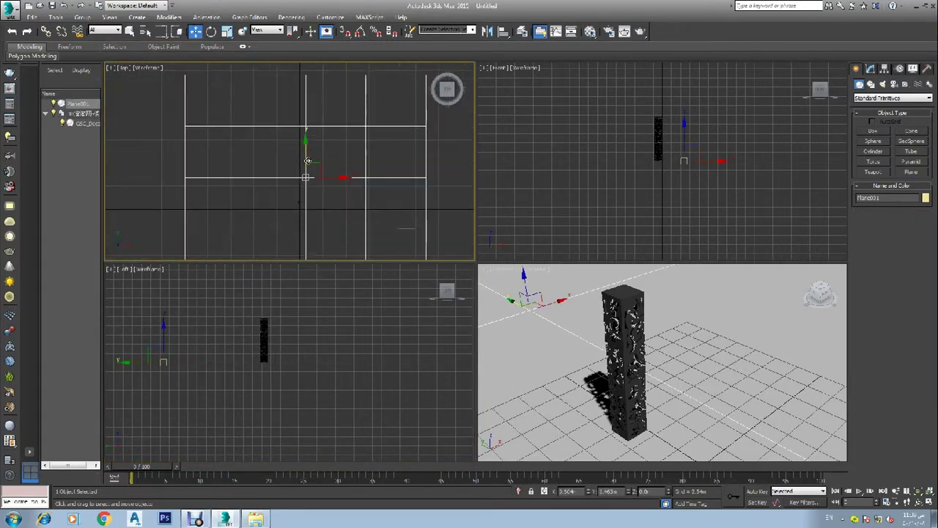
scroll(307, 160, down, 3)
scroll(290, 222, up, 2)
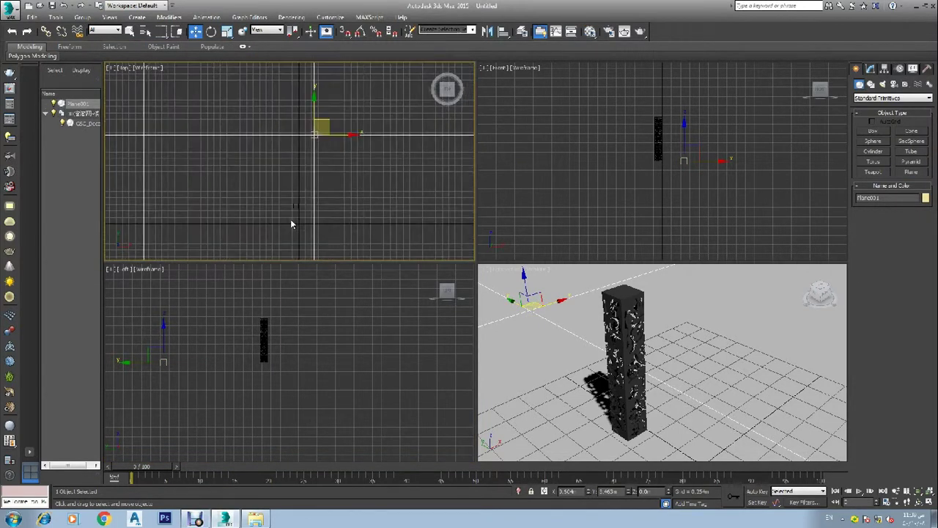
scroll(290, 224, up, 2)
scroll(297, 195, up, 2)
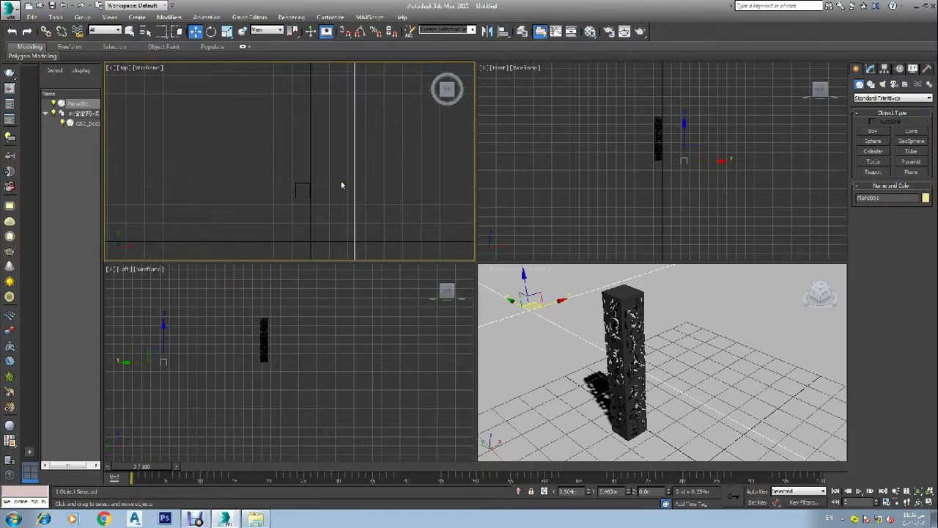
click(911, 172)
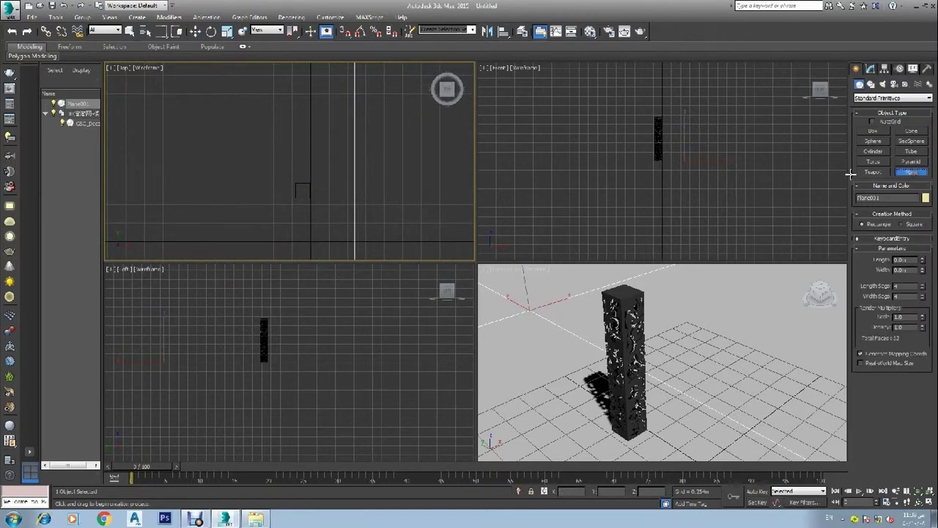
scroll(628, 153, down, 3)
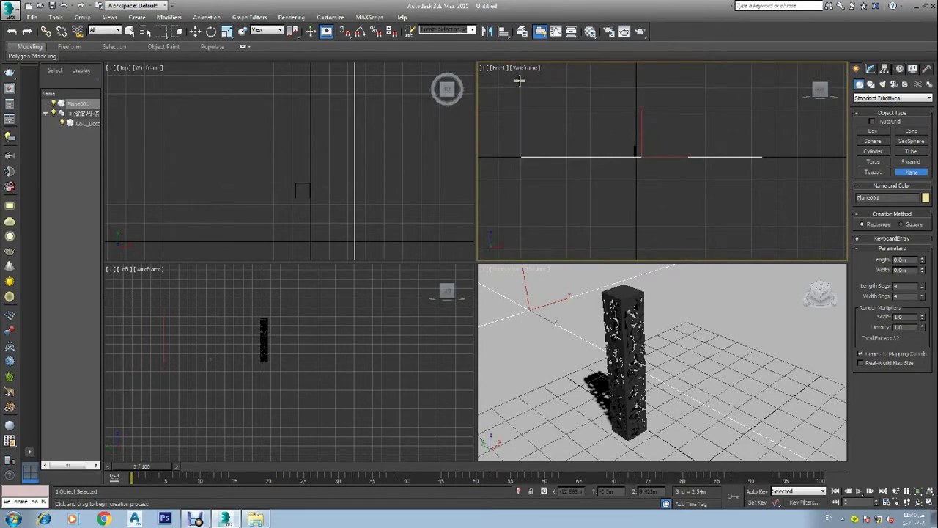
drag(520, 77, 760, 157)
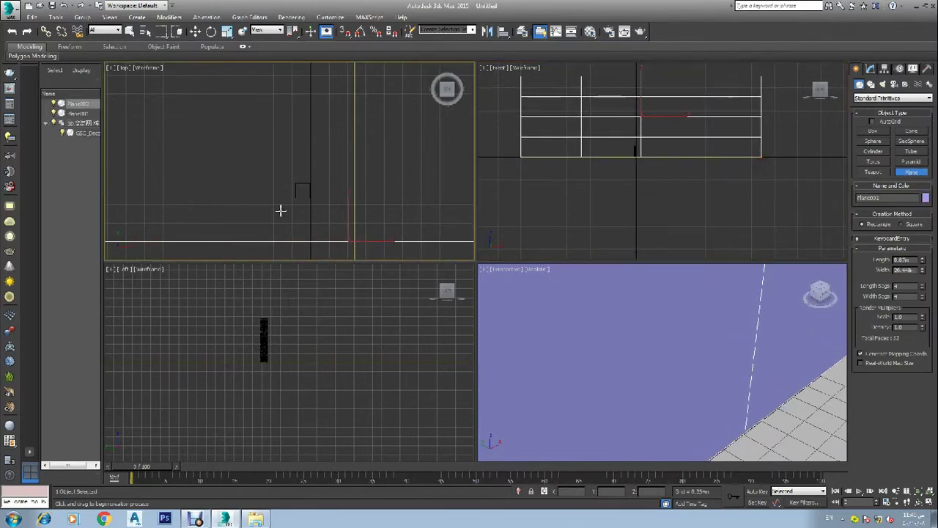
- Move the new wall plane along Y to about 1.17 m so it stands behind the lamp
key(w)
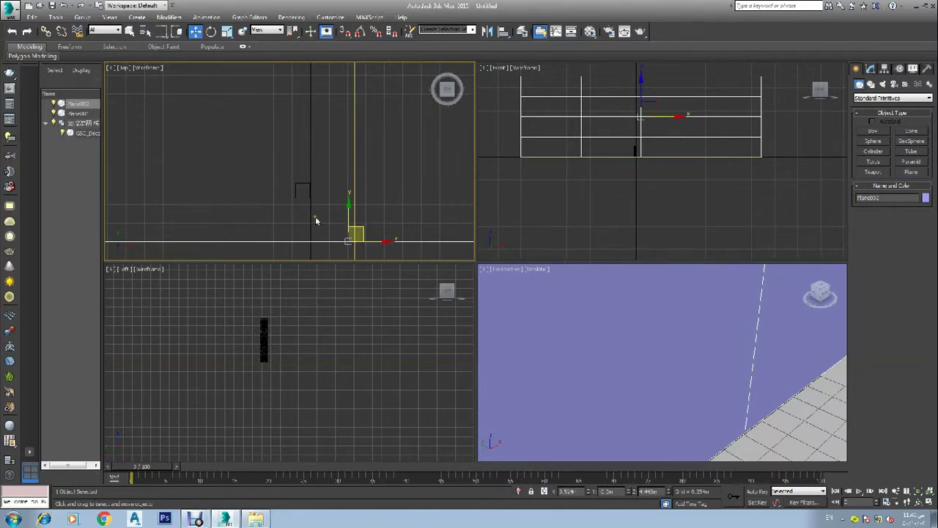
click(379, 248)
click(379, 247)
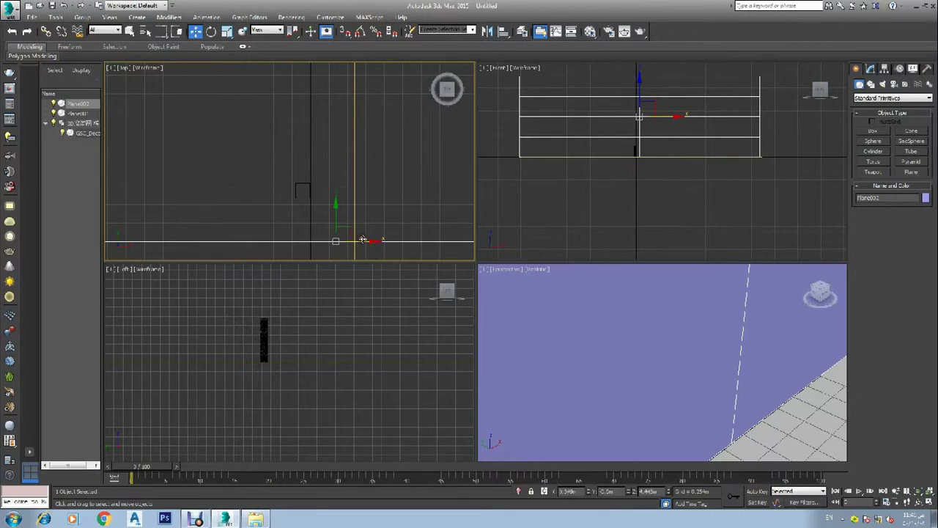
drag(363, 240, 375, 240)
click(354, 189)
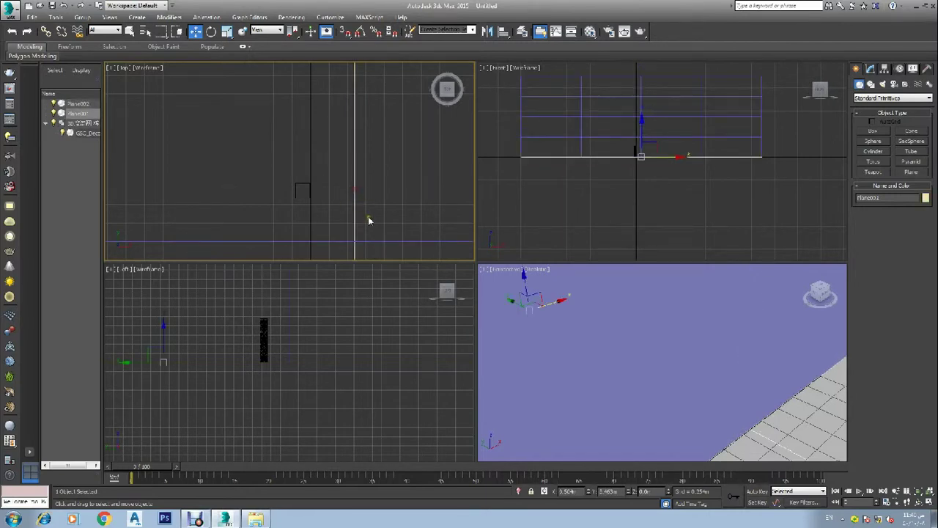
scroll(366, 242, down, 5)
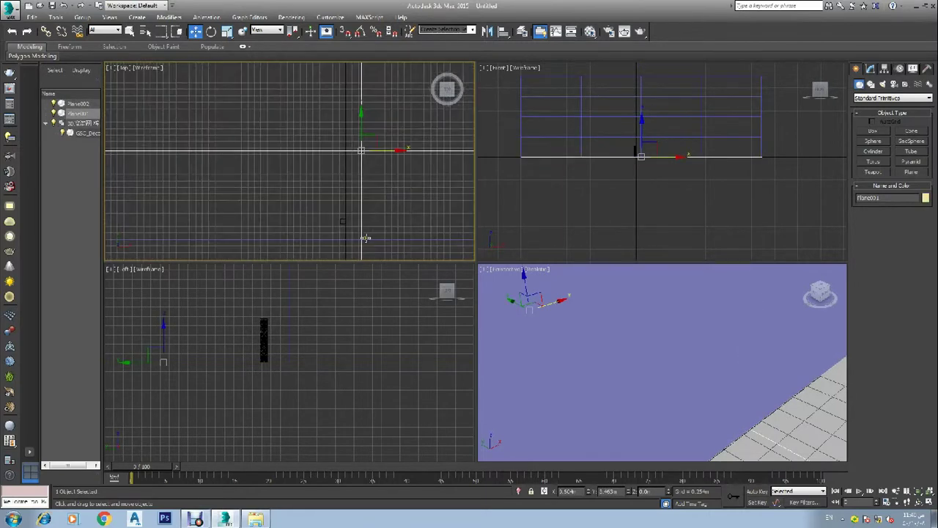
click(367, 239)
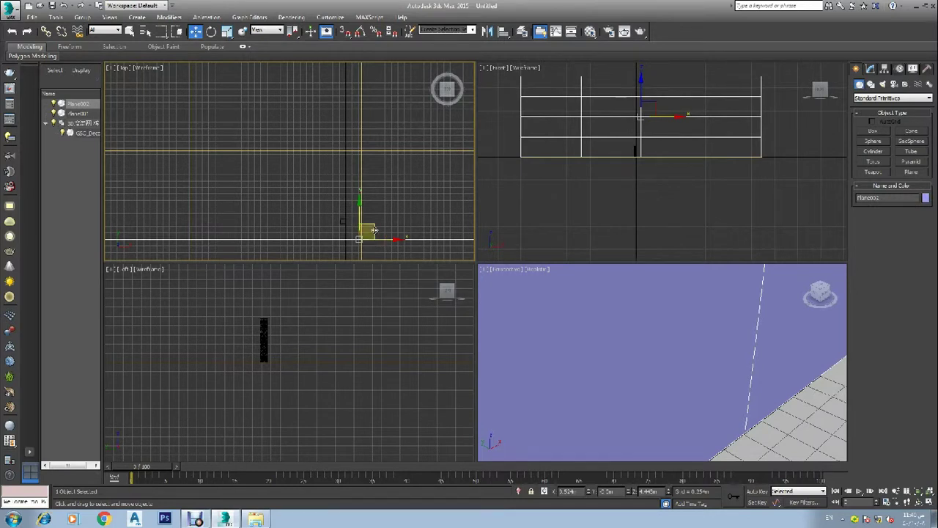
drag(359, 209, 360, 178)
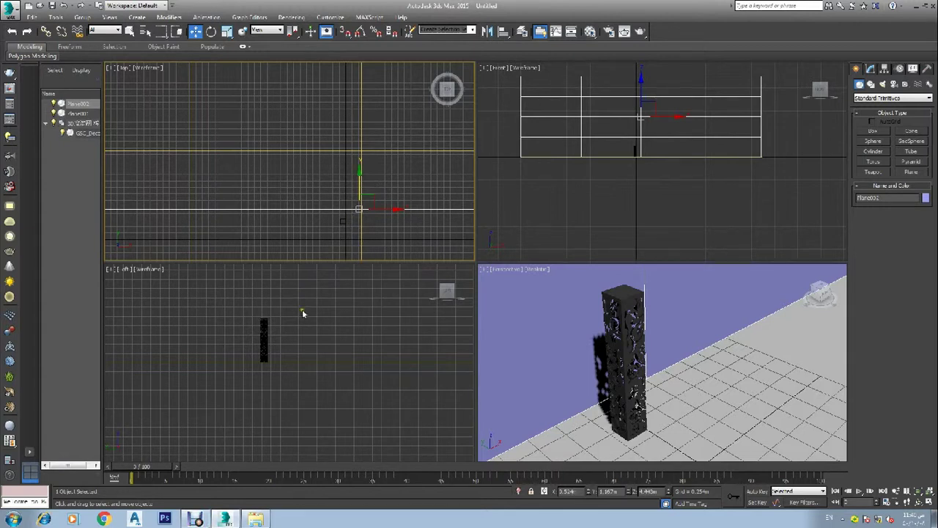
- Create a second wall plane about 9 m high and 22.6 m wide in the Left view, spanning the floor's length
click(333, 236)
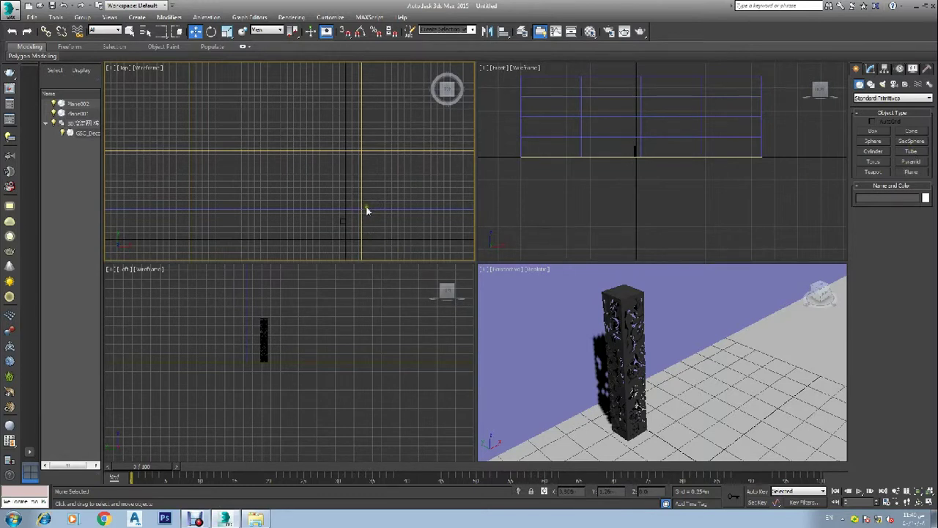
click(910, 172)
scroll(269, 318, down, 5)
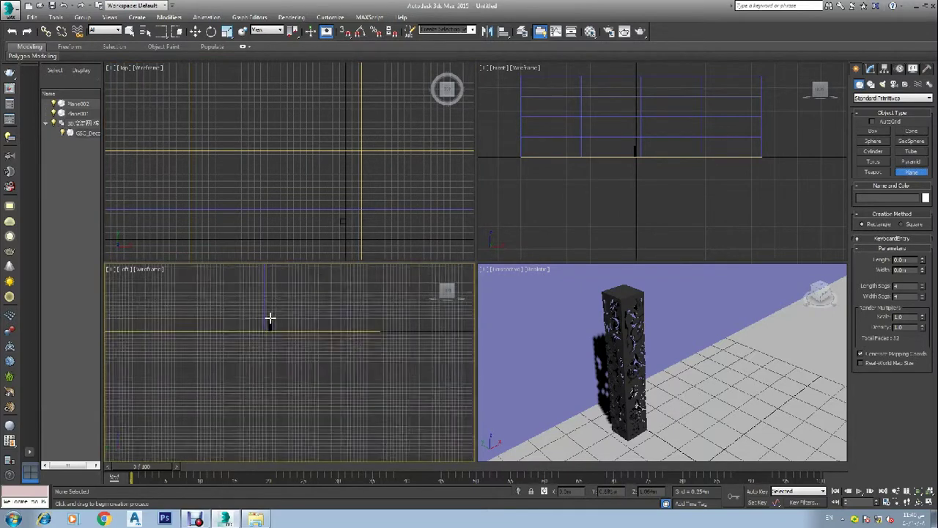
scroll(270, 318, up, 3)
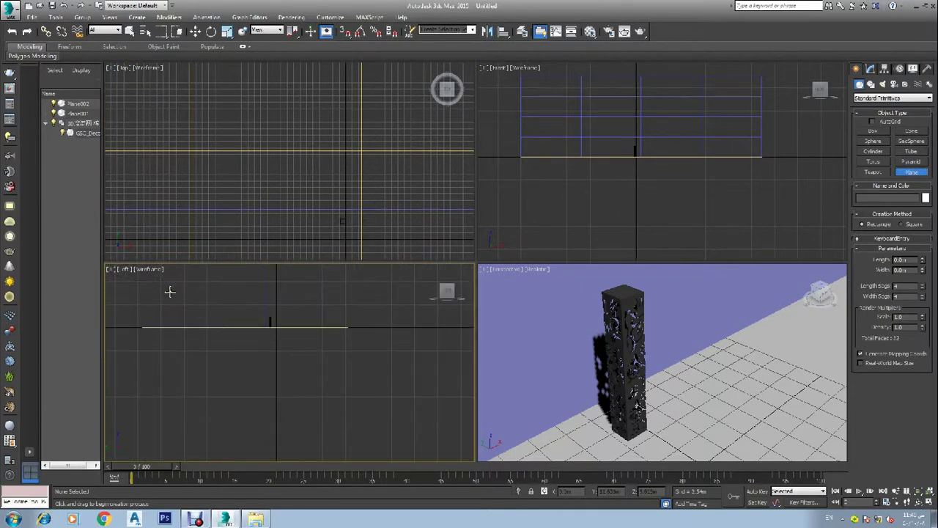
scroll(181, 315, down, 2)
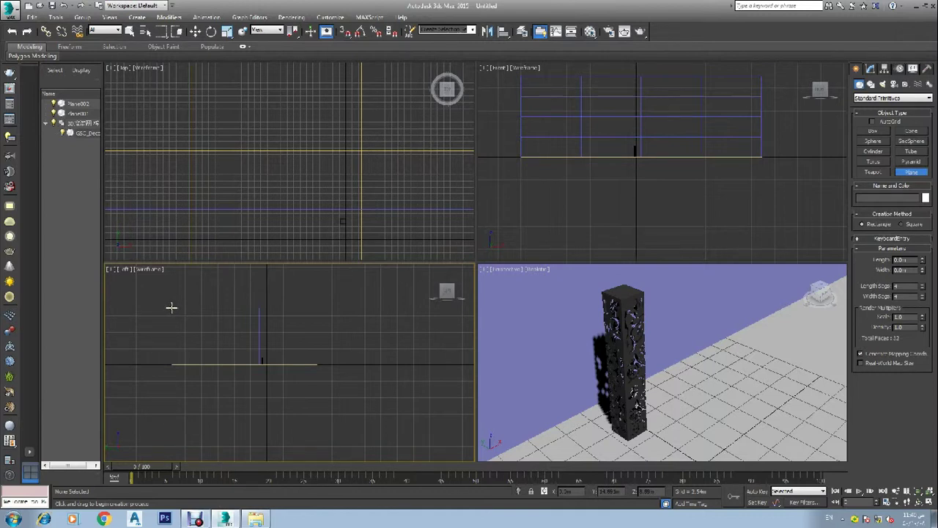
drag(172, 307, 317, 364)
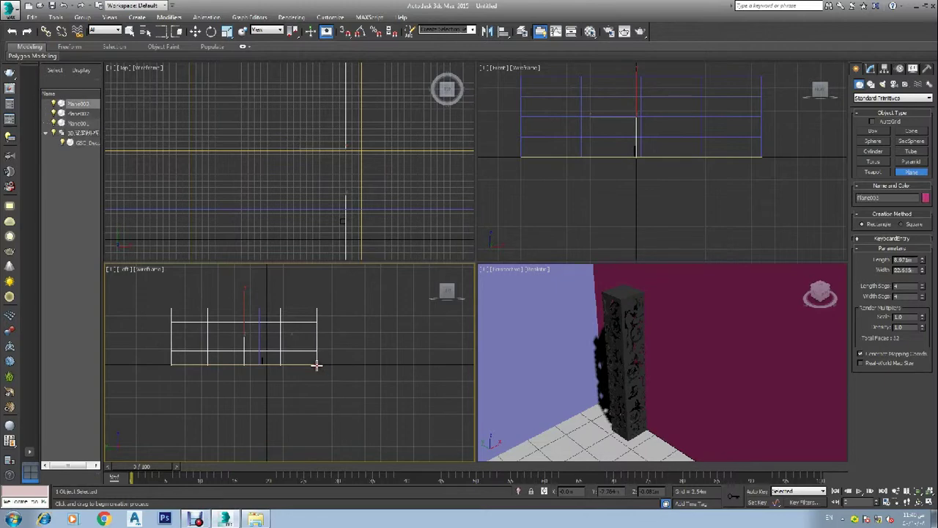
- Move the second wall plane along X to about 0.25 m, away from the lamp's side
right_click(298, 226)
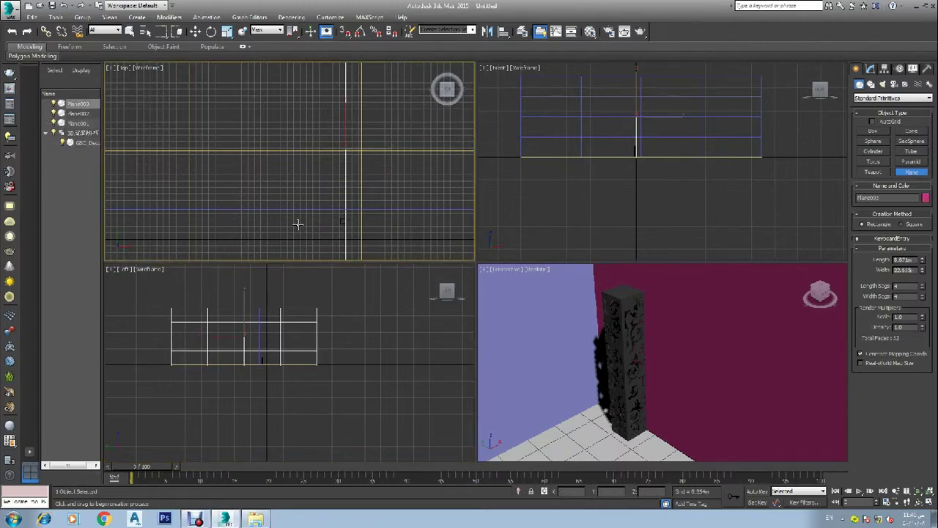
key(w)
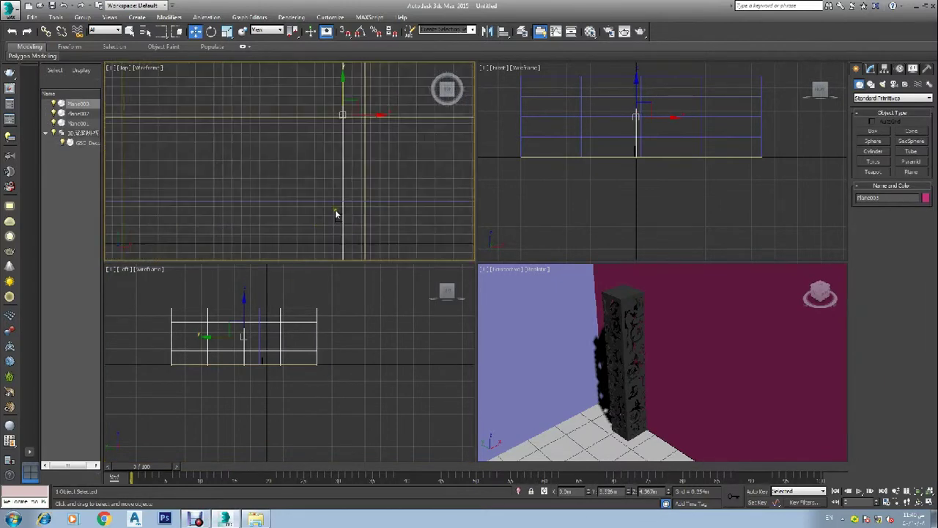
drag(366, 115, 375, 116)
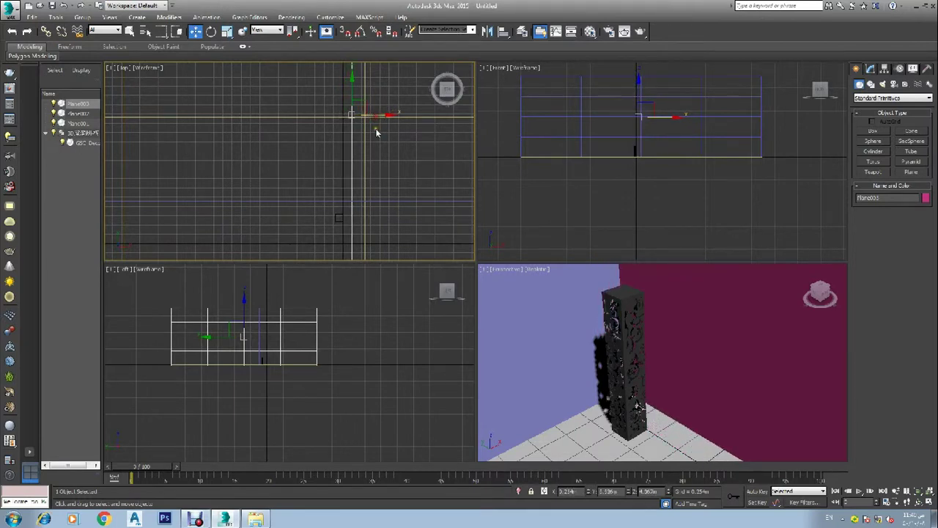
click(561, 172)
- Select both wall planes and assign them the second sample material in the Material Editor
scroll(571, 179, down, 2)
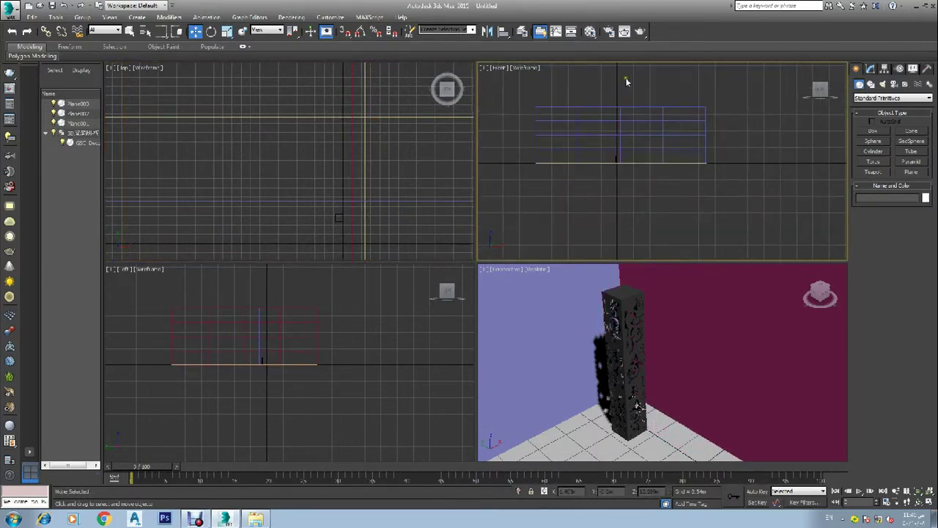
drag(632, 82, 598, 121)
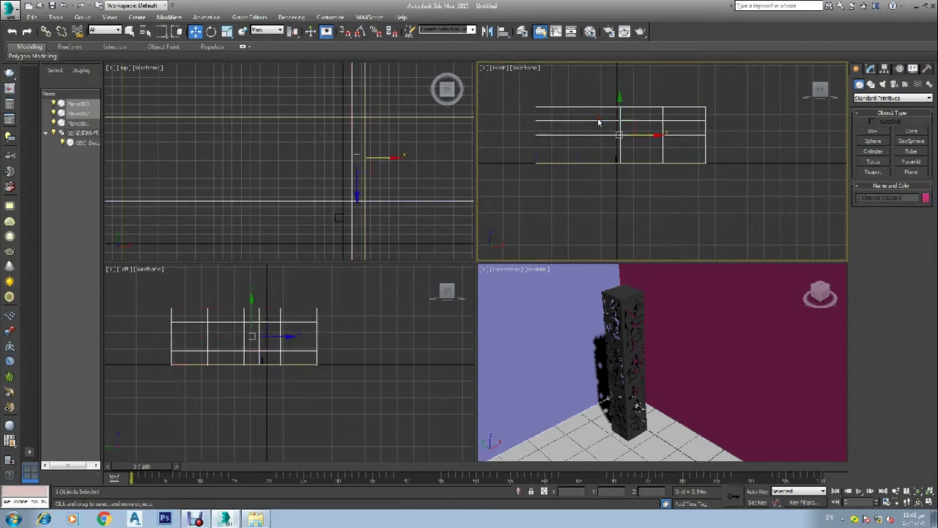
key(m)
click(183, 92)
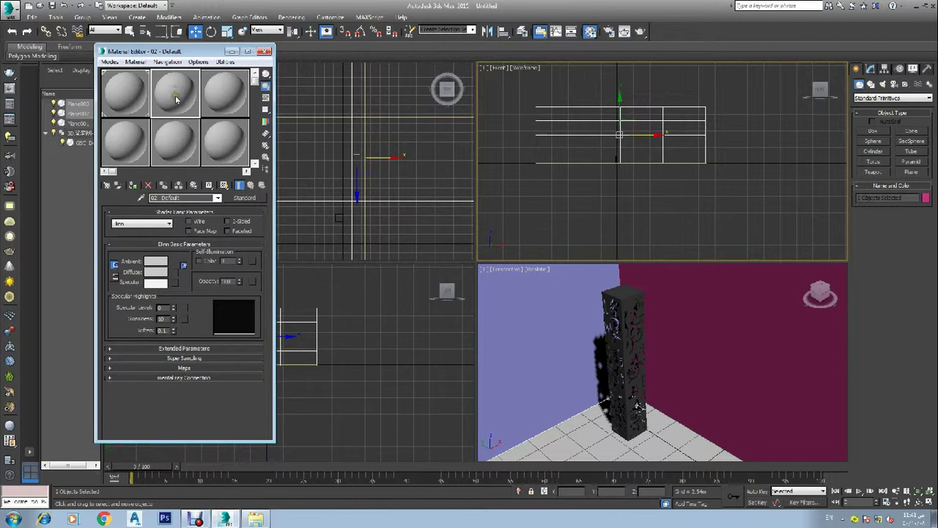
click(133, 185)
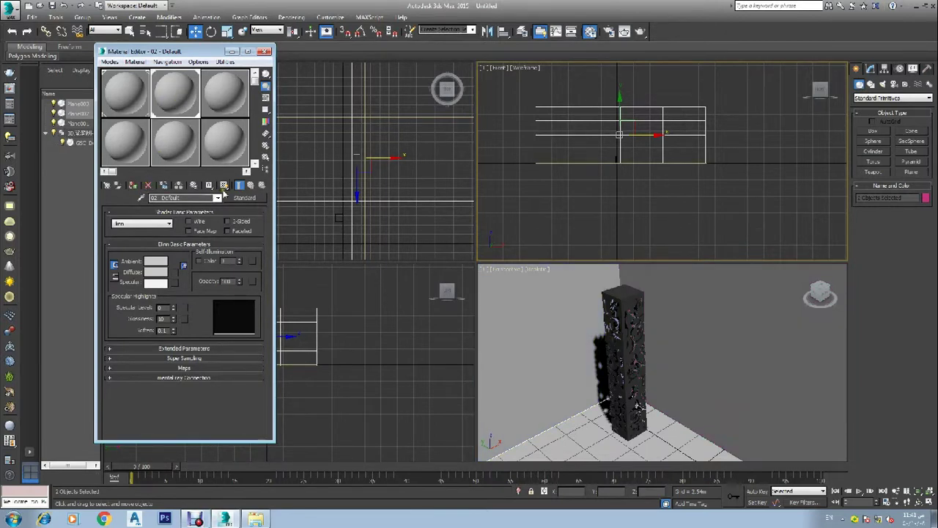
- Change the walls' material type from Standard to VRayMtl
click(245, 198)
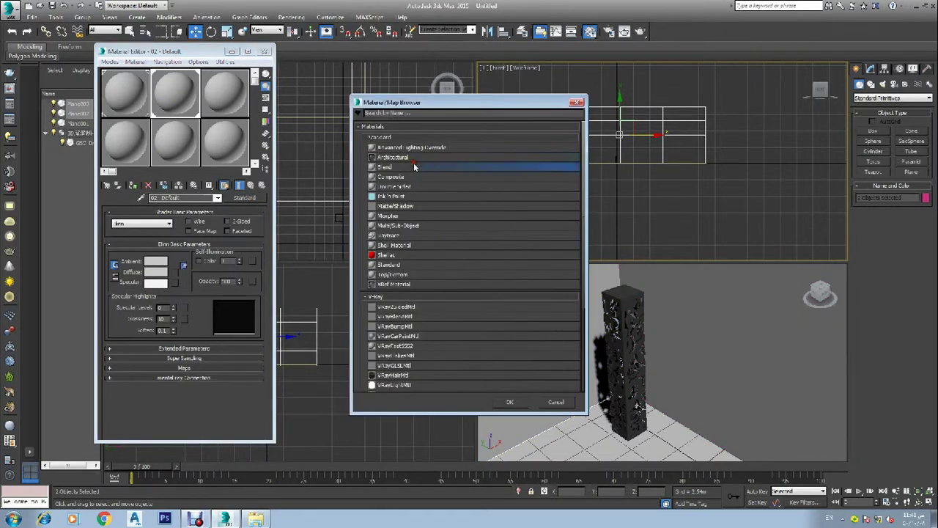
scroll(400, 359, down, 2)
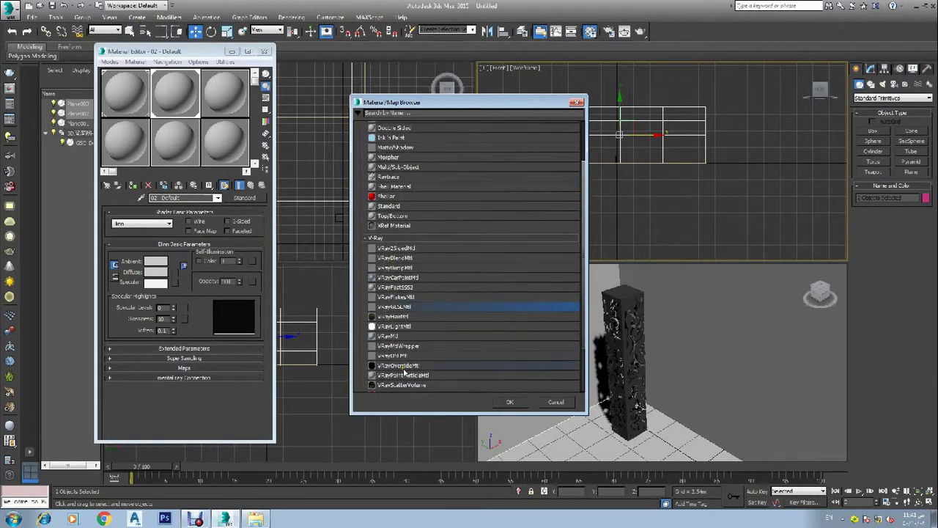
click(396, 336)
double_click(396, 336)
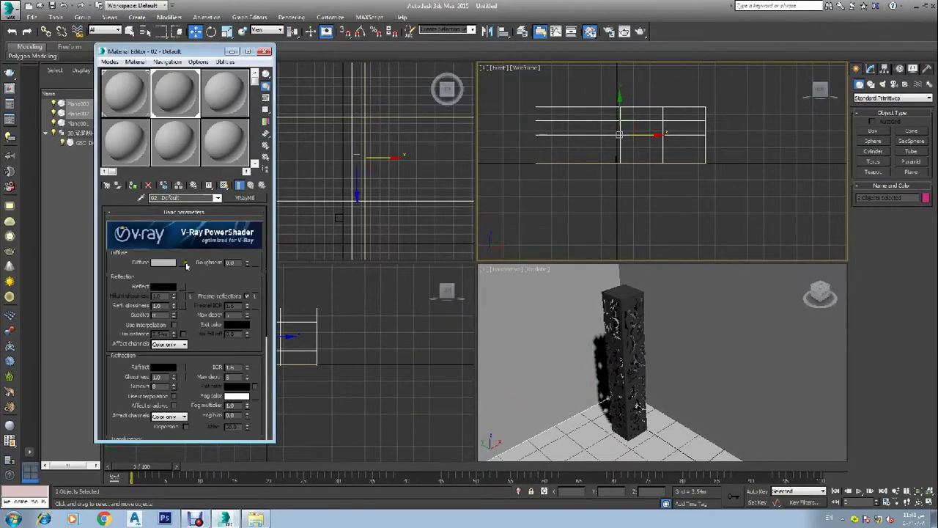
- Load the brown Archexterior10_01 stone-brick image from the 3d textures folder as the wall material's Diffuse bitmap
click(183, 262)
scroll(422, 234, up, 2)
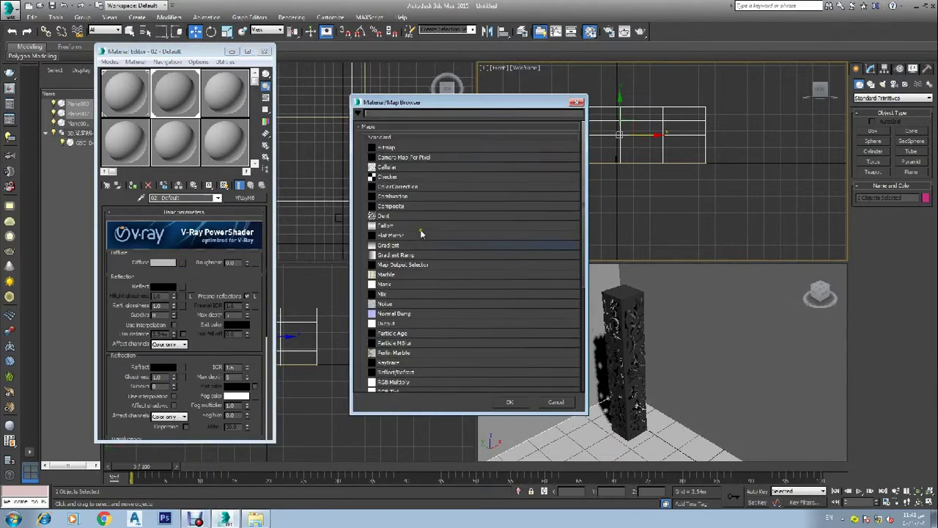
double_click(391, 149)
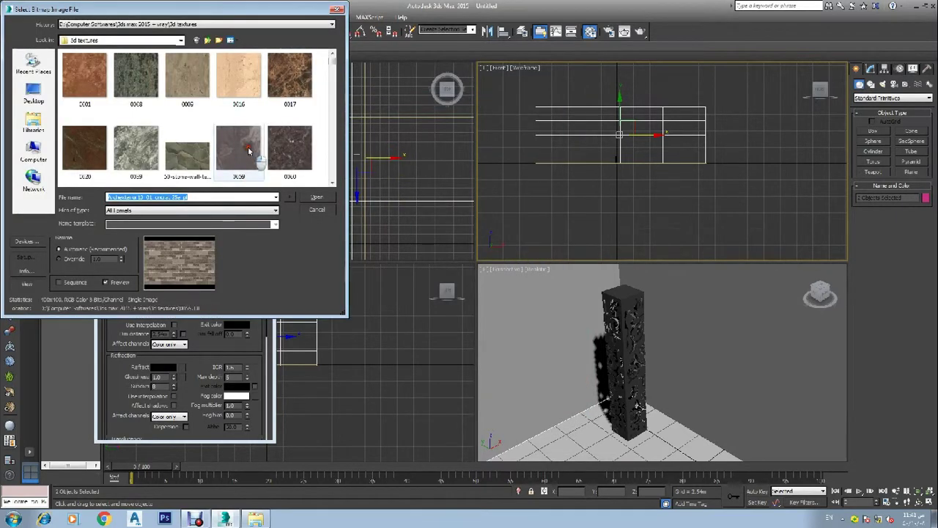
scroll(247, 160, down, 5)
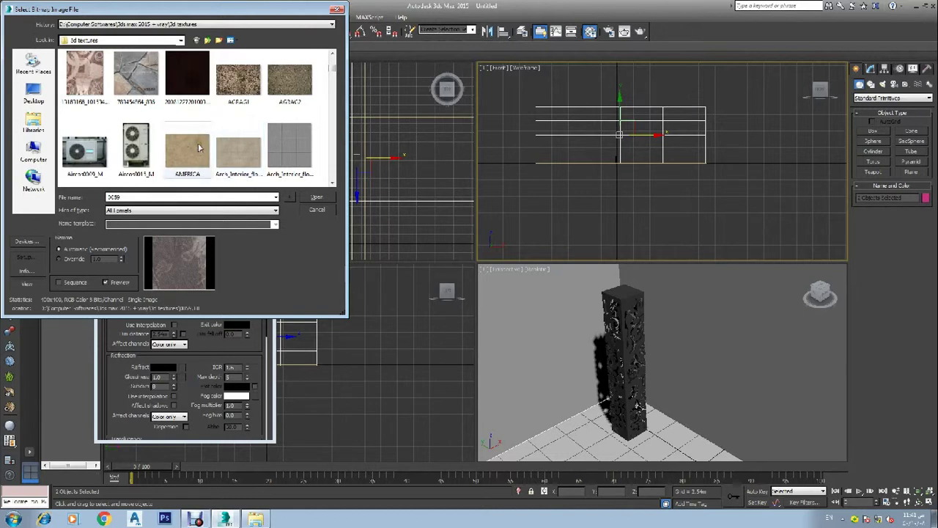
scroll(198, 149, up, 2)
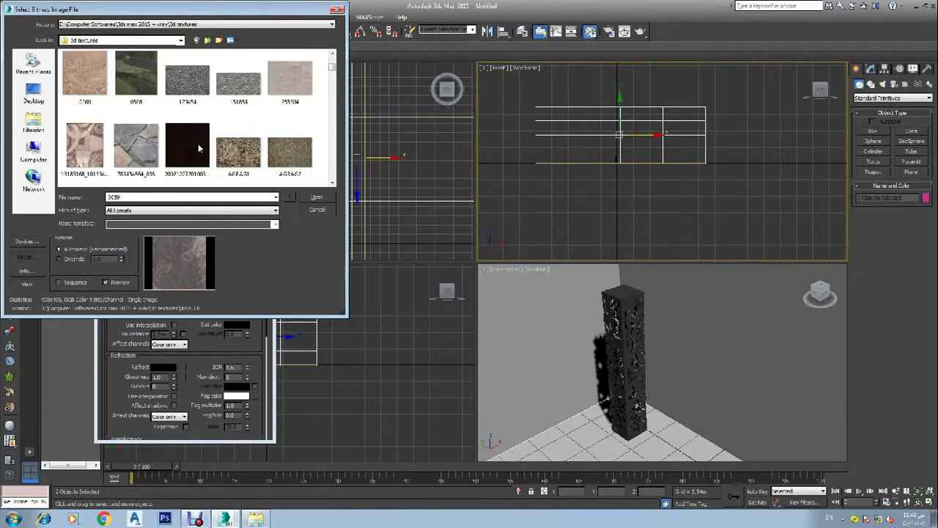
scroll(197, 149, down, 3)
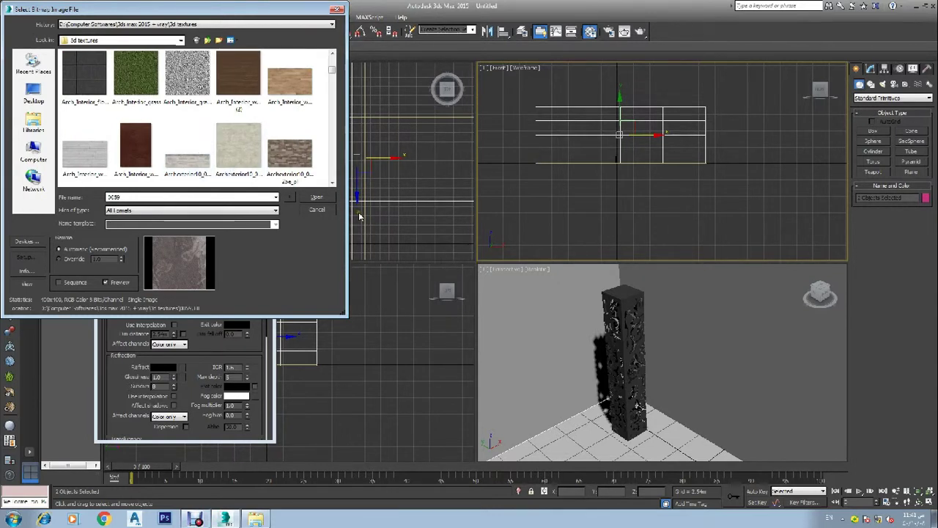
click(298, 167)
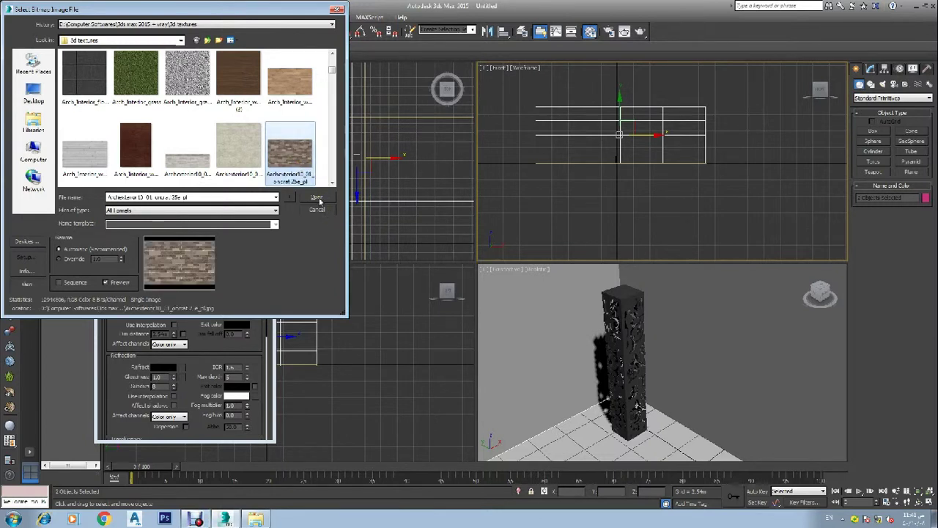
scroll(232, 157, down, 5)
scroll(232, 156, up, 3)
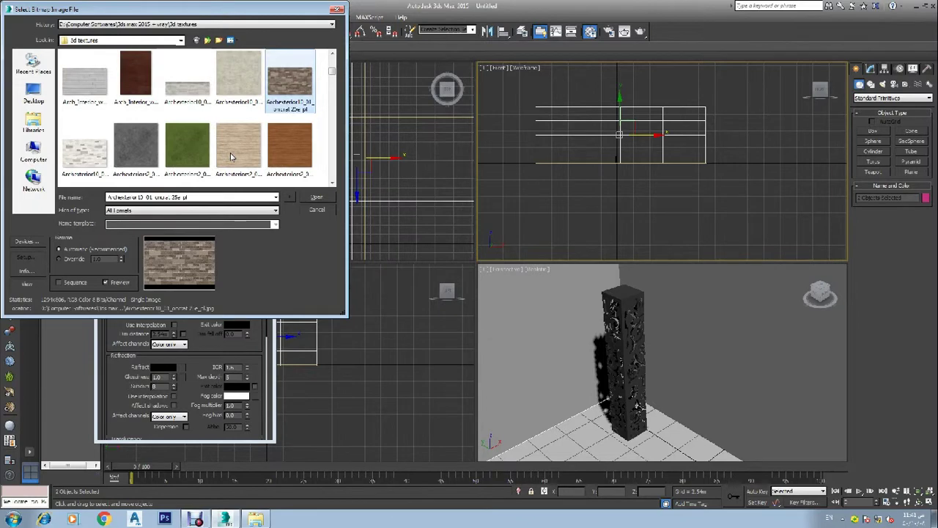
click(316, 198)
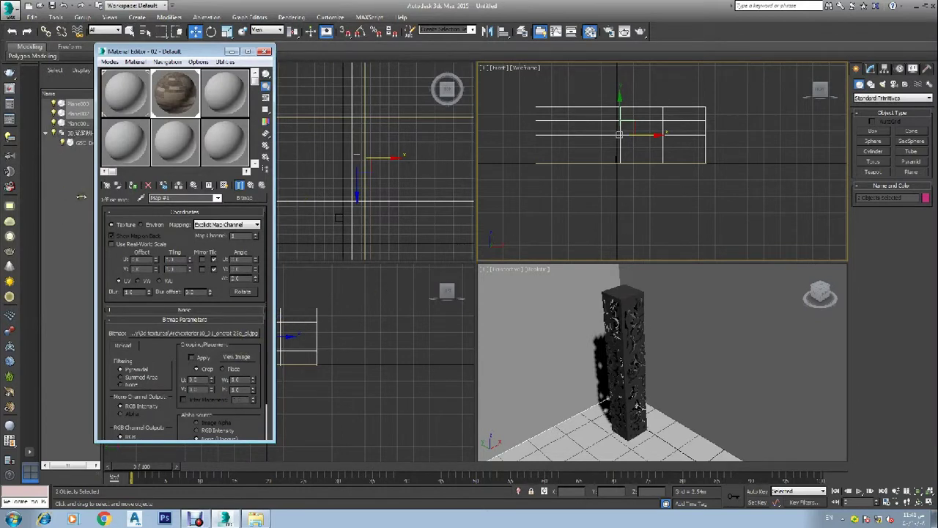
- Show the stone texture in the viewport and raise its U and V tiling until the walls show small brick courses
click(225, 186)
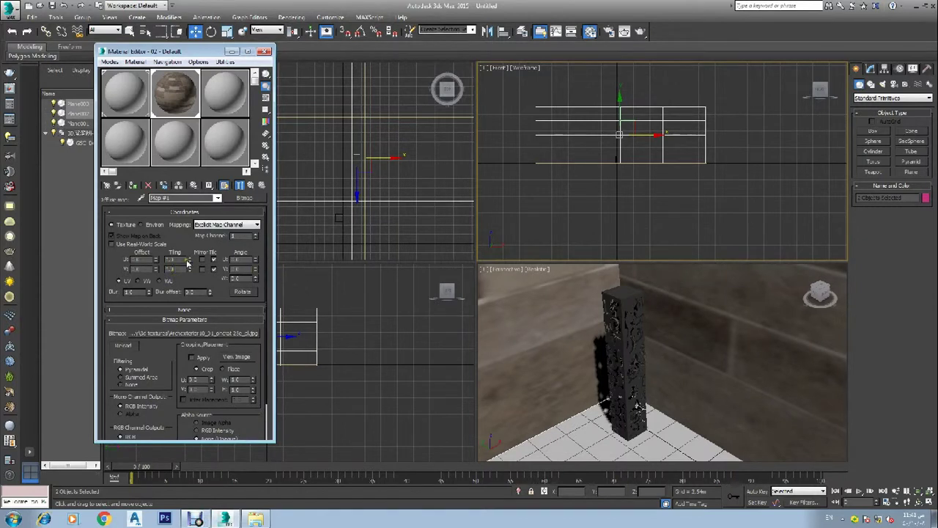
drag(189, 266, 215, 173)
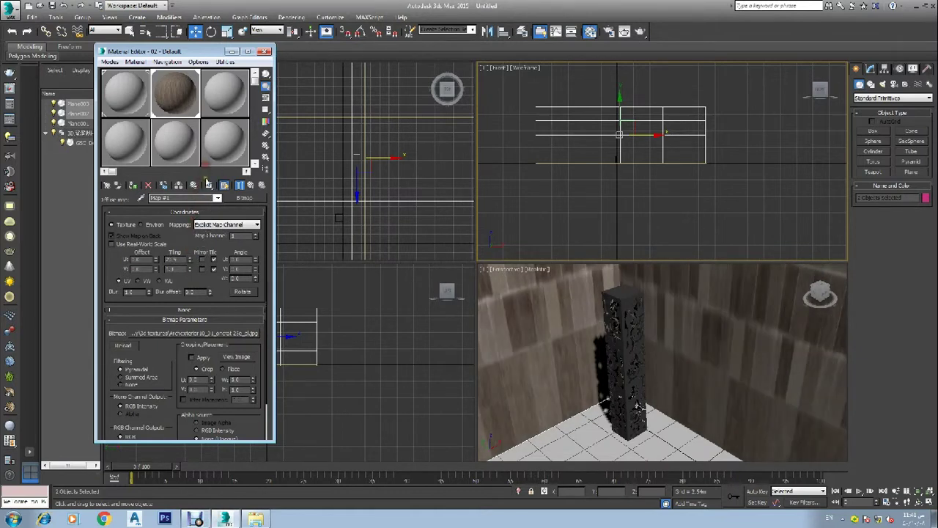
drag(192, 269, 195, 203)
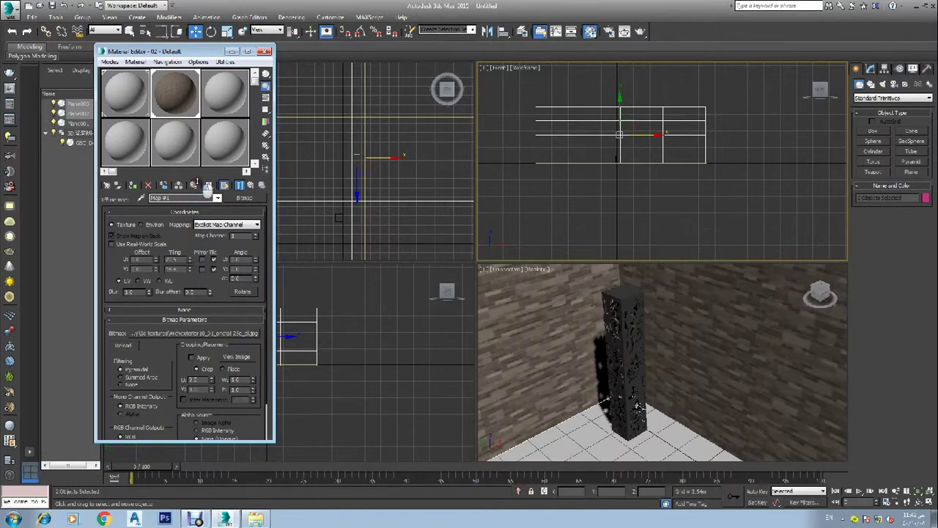
click(208, 185)
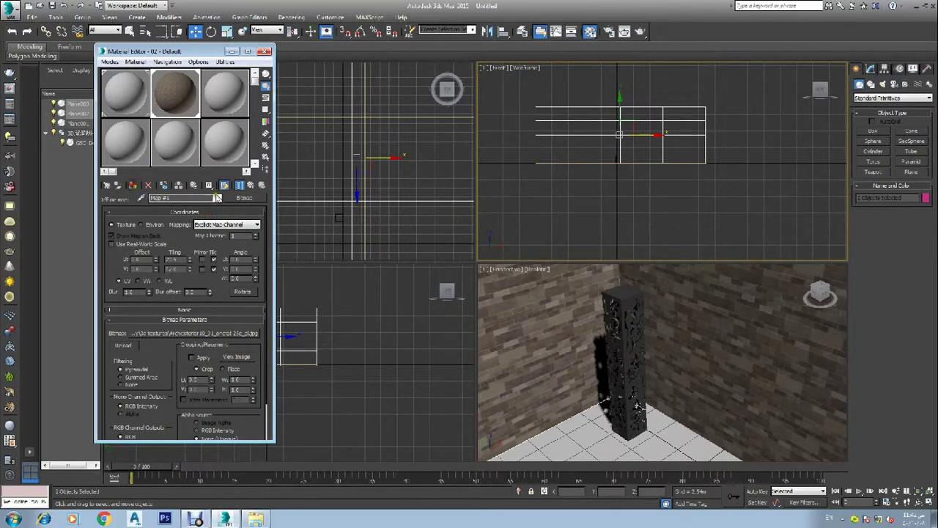
click(265, 50)
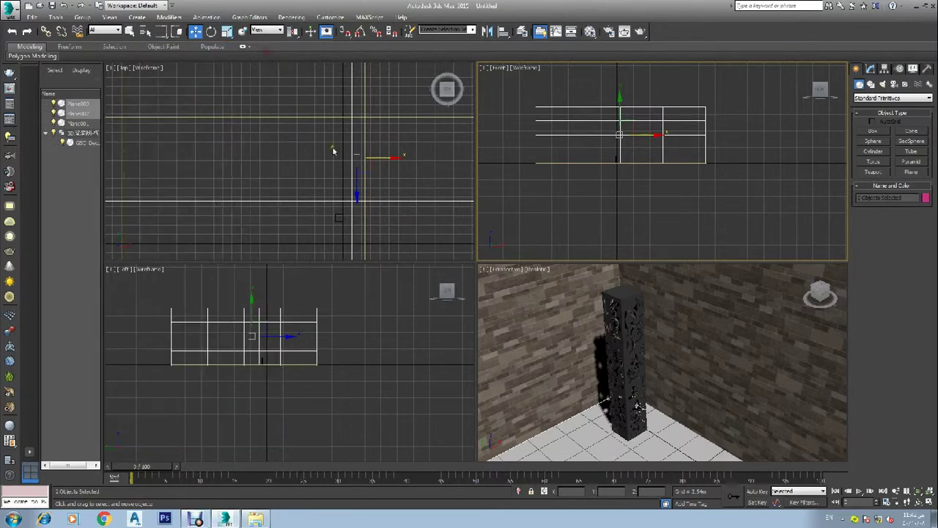
- Place a photometric Free Light at the centre of the lamp in the Top view
click(515, 210)
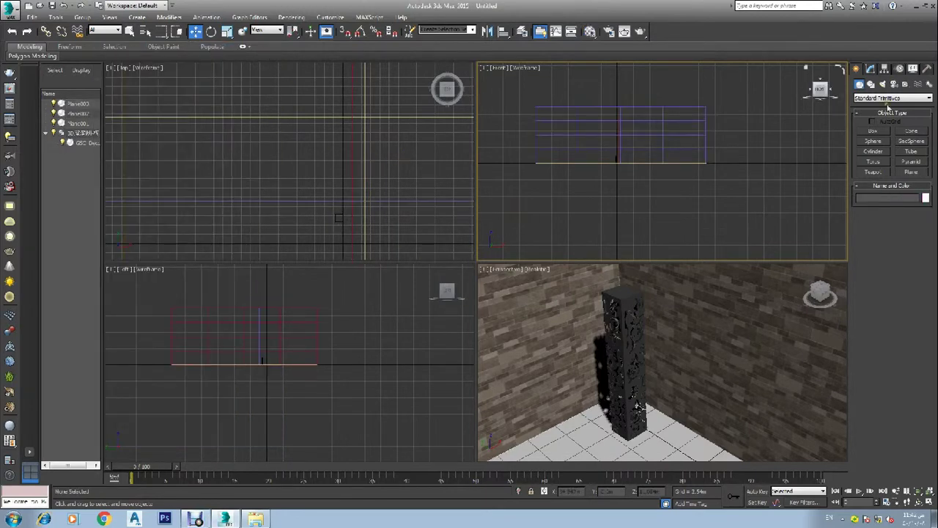
click(373, 234)
scroll(360, 217, up, 6)
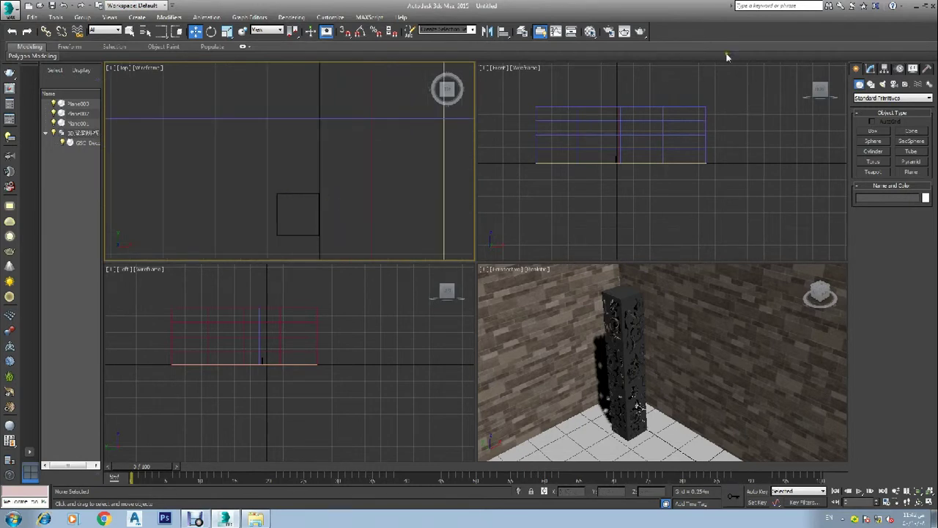
click(882, 85)
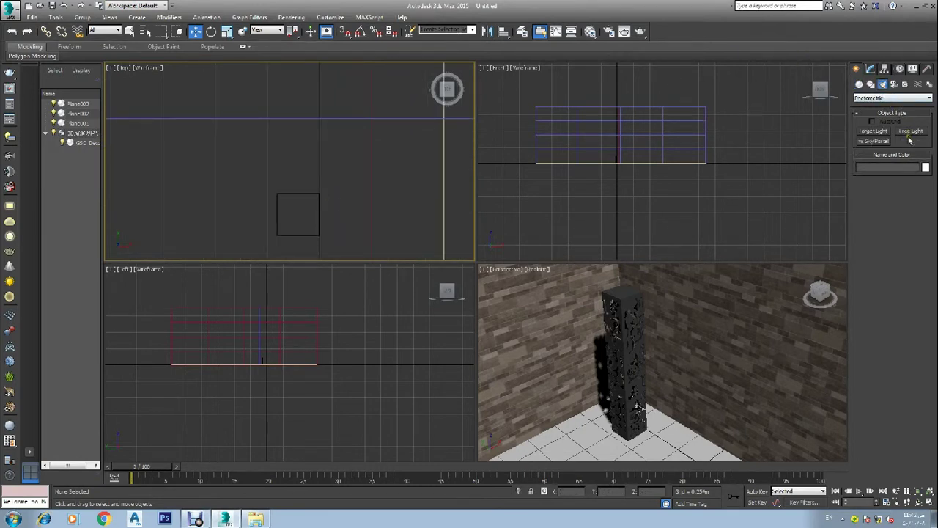
click(911, 130)
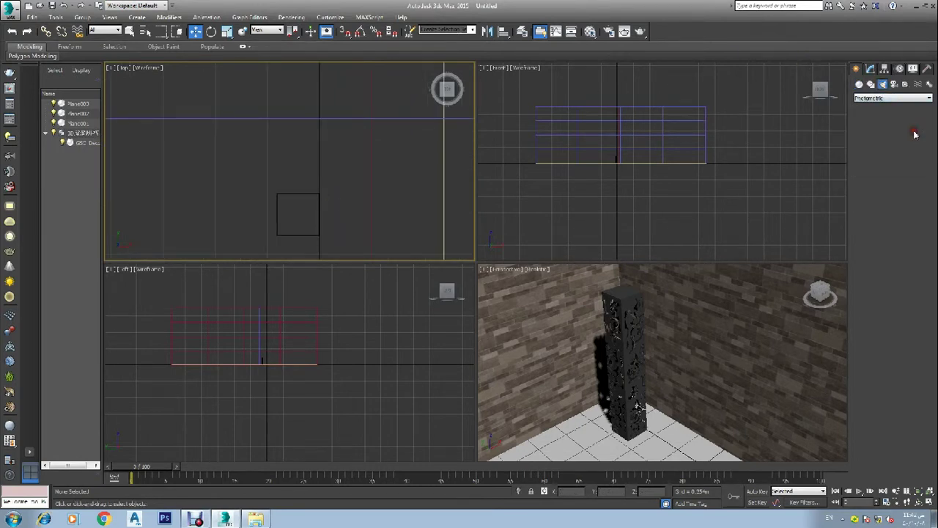
click(297, 213)
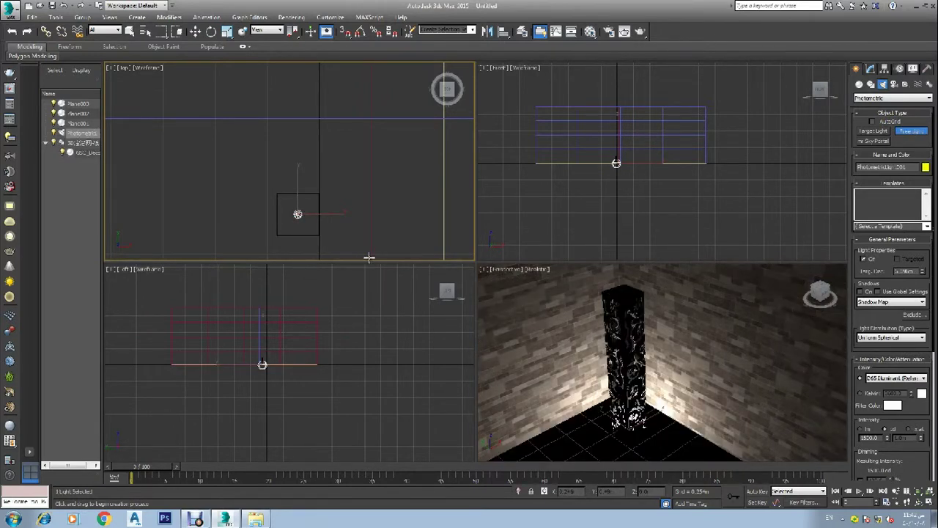
- Raise the light along the vertical axis to about 1.08 m, just inside the top of the lamp
key(w)
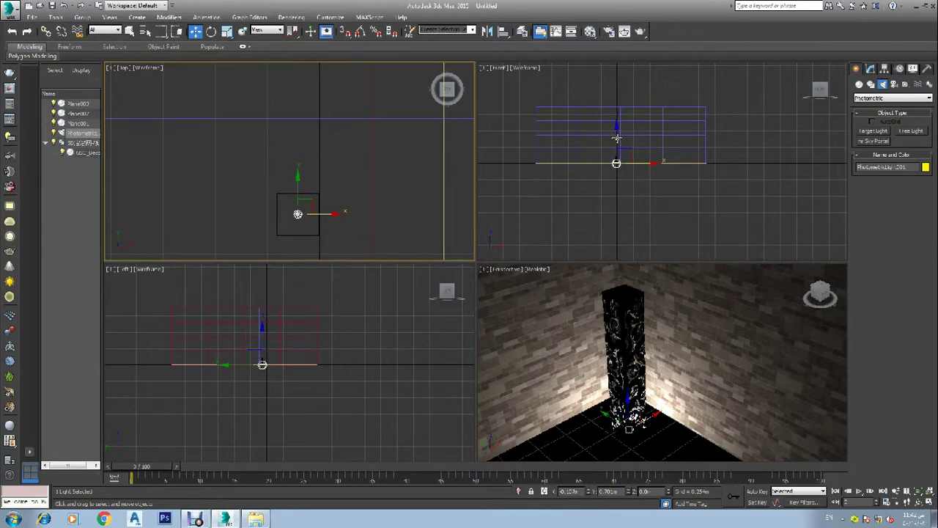
drag(618, 136, 618, 181)
scroll(624, 125, up, 3)
scroll(614, 145, up, 2)
scroll(613, 224, up, 4)
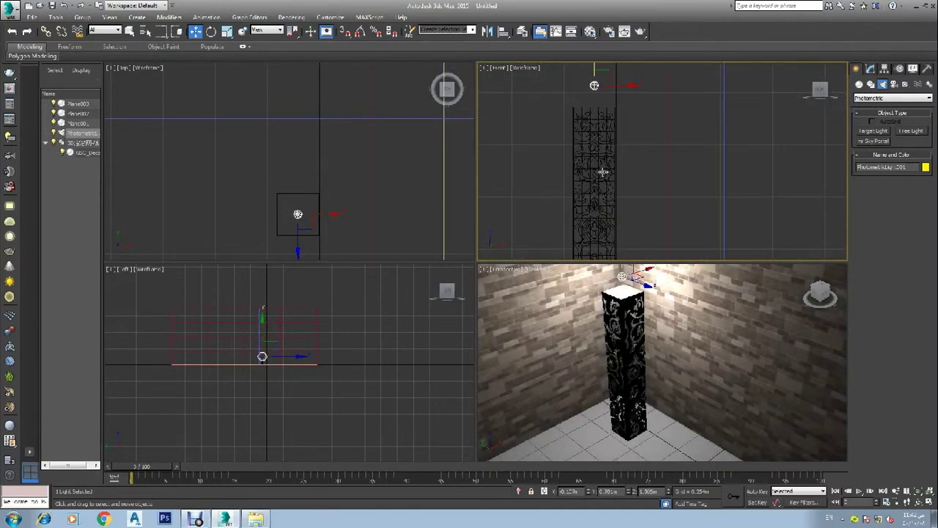
scroll(608, 174, down, 2)
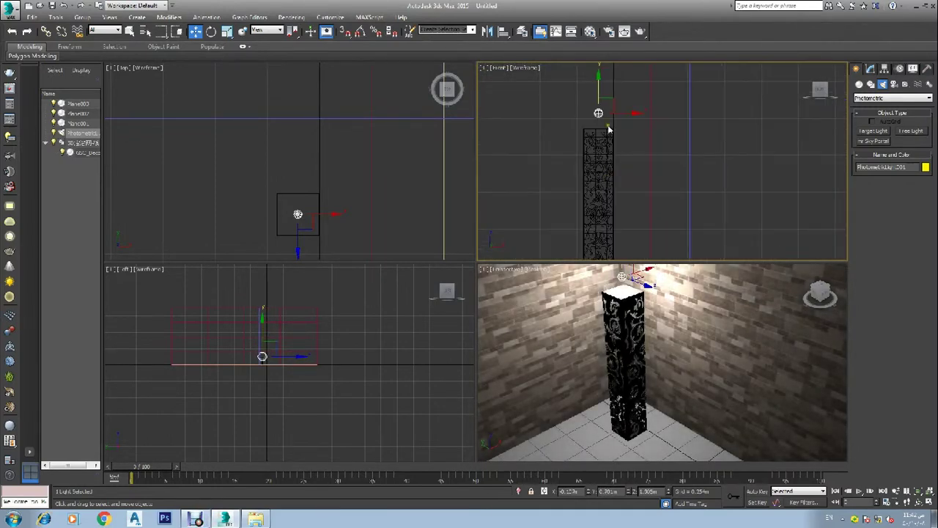
drag(599, 88, 613, 122)
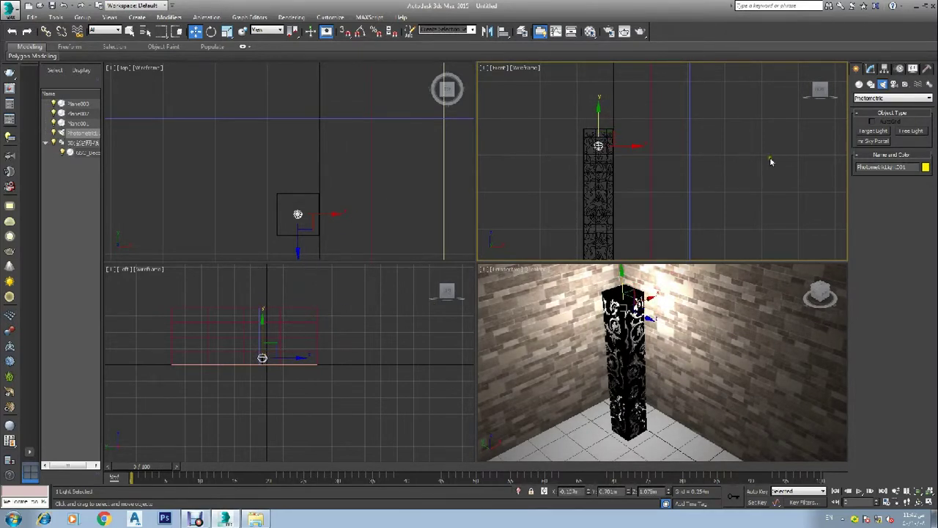
- Set the free light's filter color to pure red (255, 0, 0)
click(870, 68)
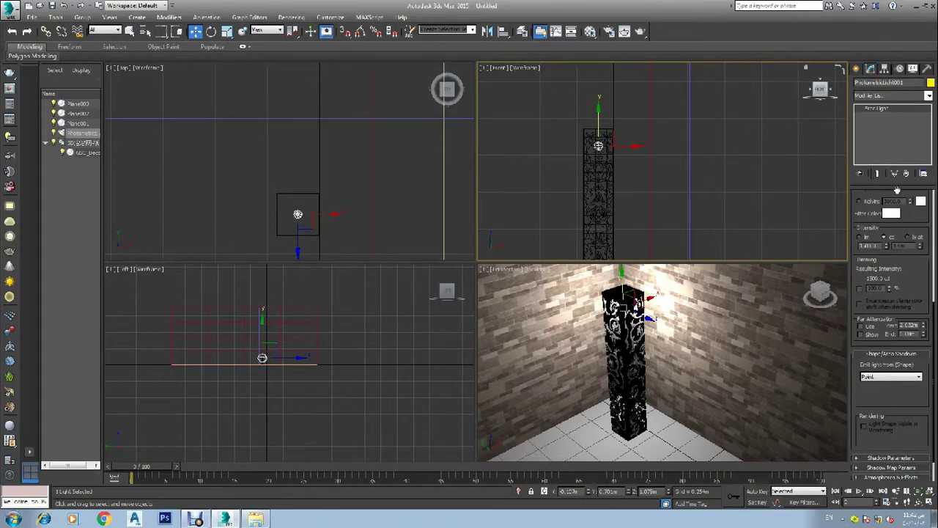
click(891, 212)
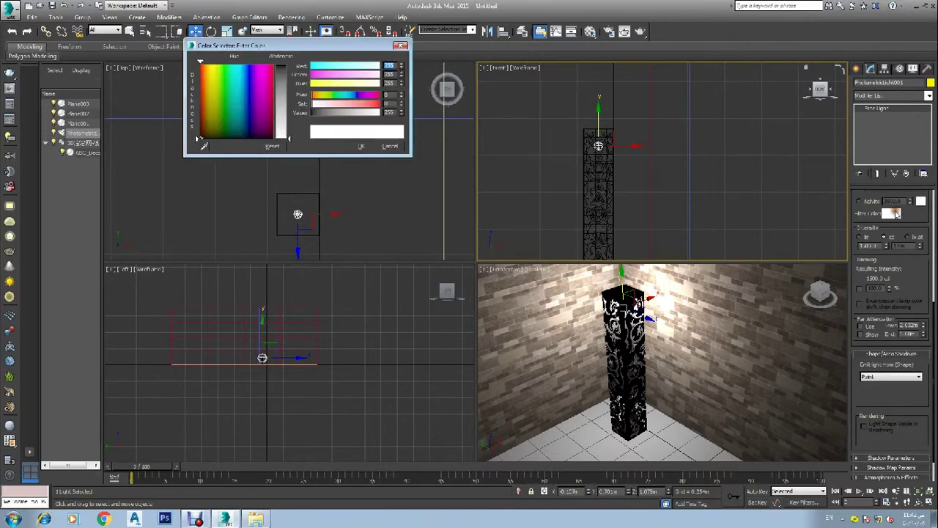
click(200, 65)
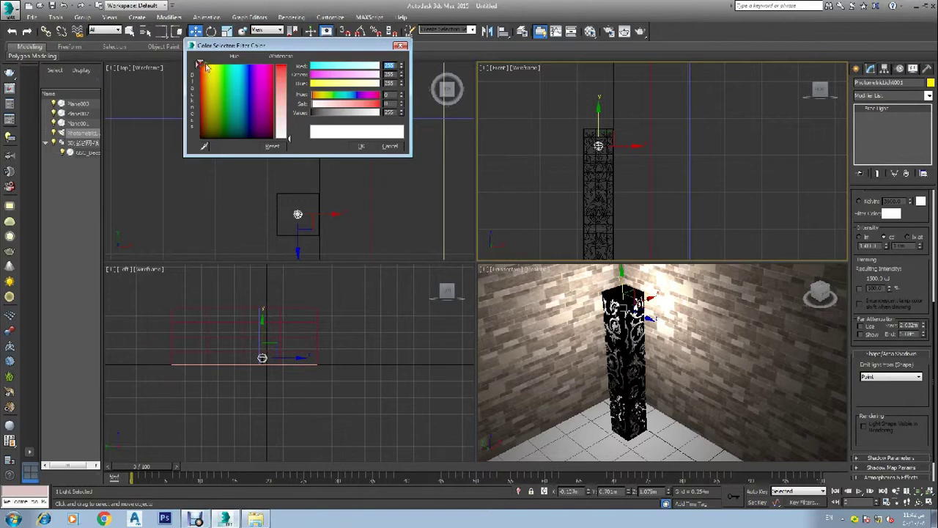
drag(282, 79, 282, 67)
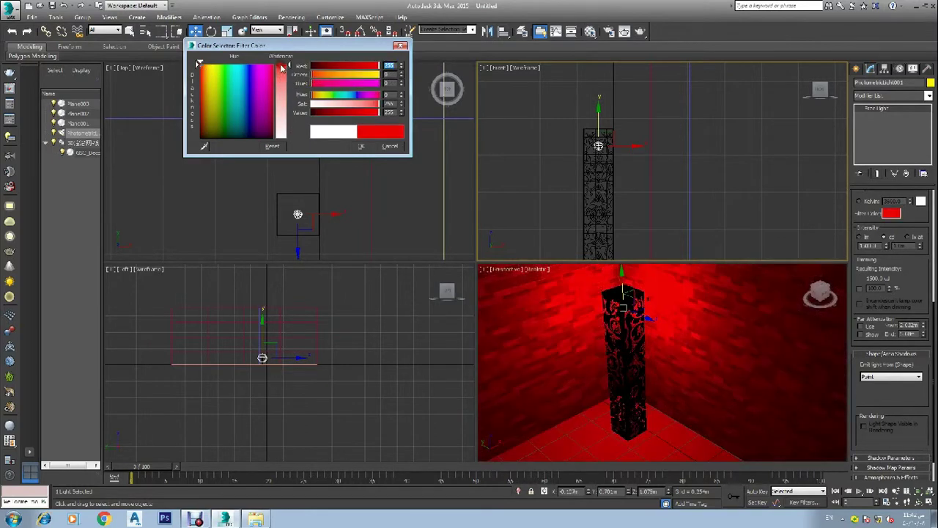
click(361, 146)
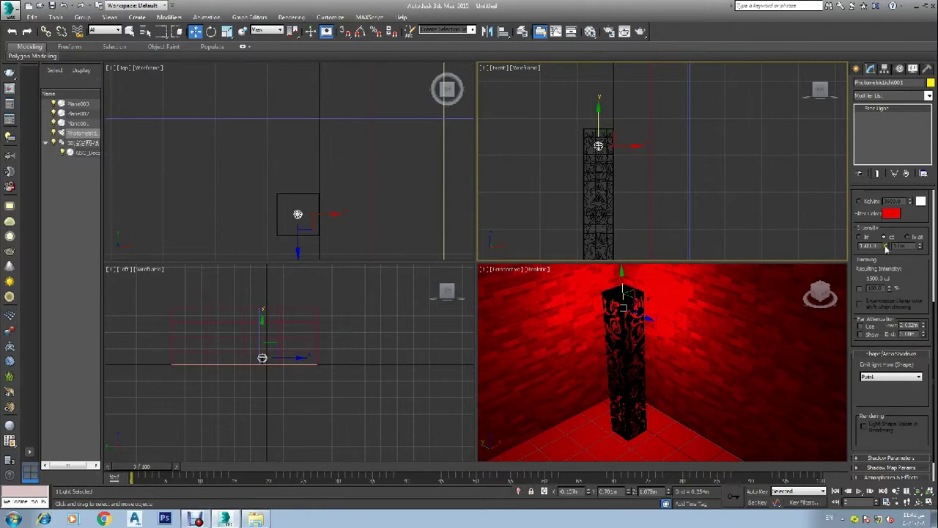
- Reduce the free light's intensity to 290 cd
drag(885, 250, 913, 431)
drag(885, 249, 921, 491)
drag(889, 247, 908, 424)
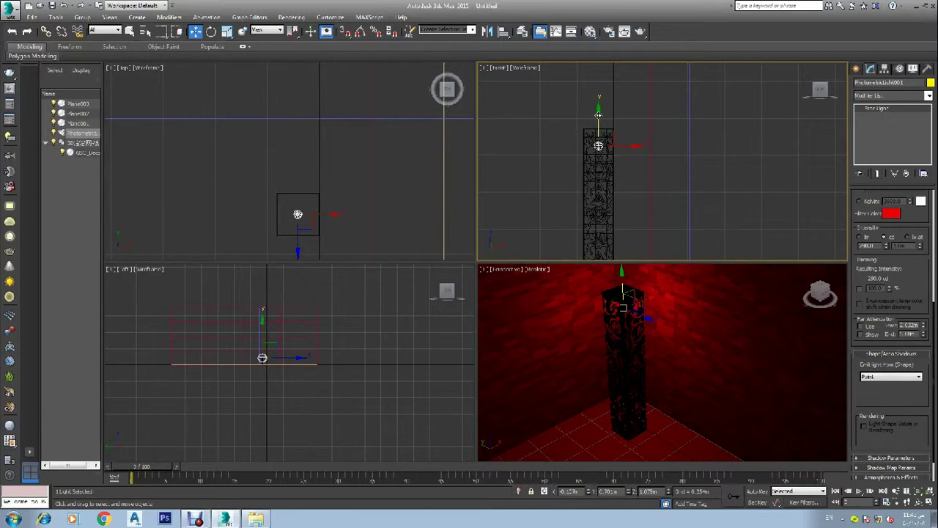
- Copy the red light down inside the lamp to a height of about 0.86 m and set the copy's filter color to green (0, 255, 12)
drag(598, 115, 616, 156)
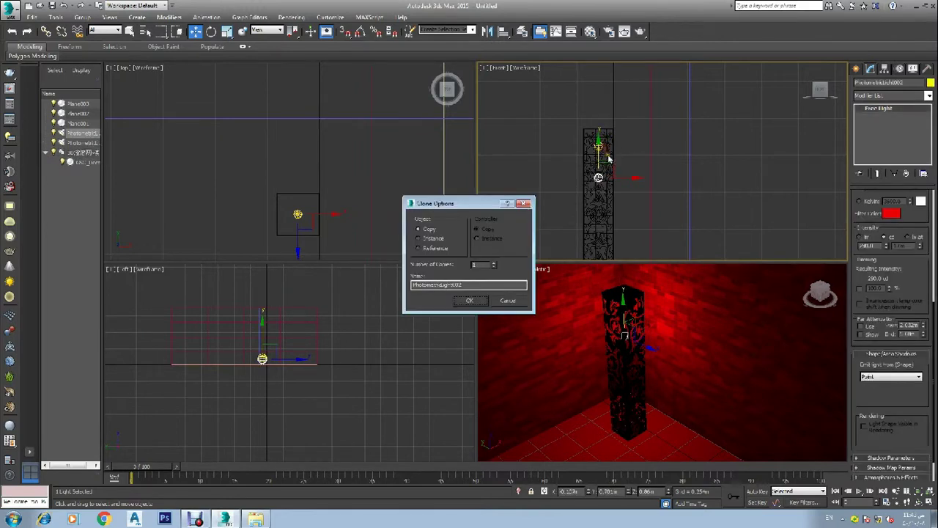
click(470, 300)
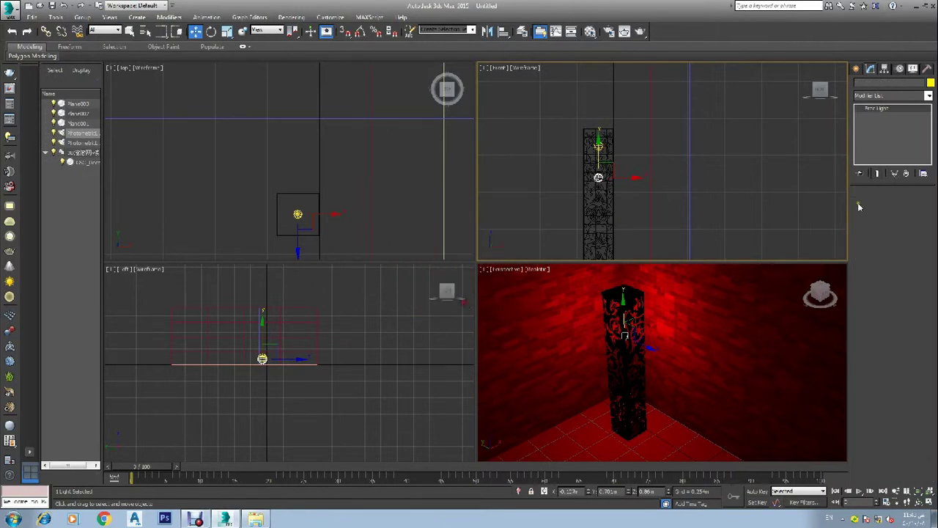
click(892, 213)
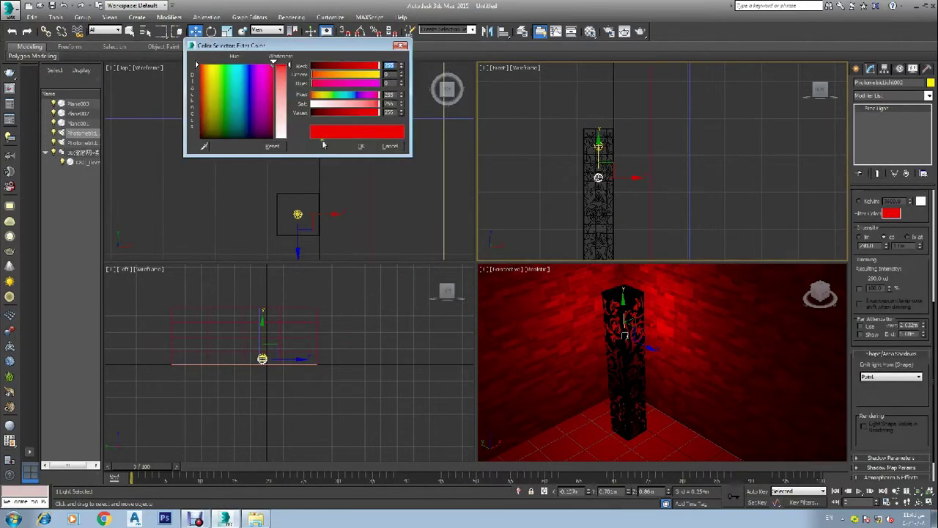
click(225, 66)
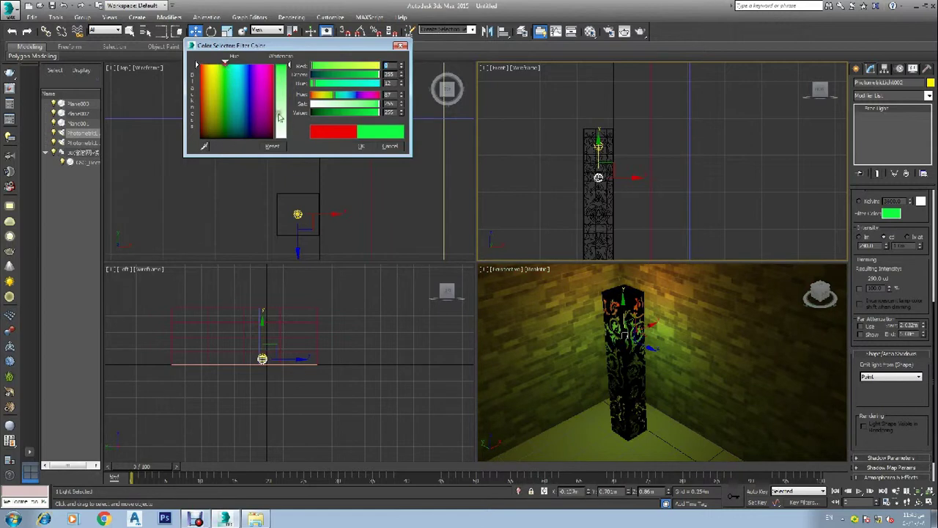
click(362, 146)
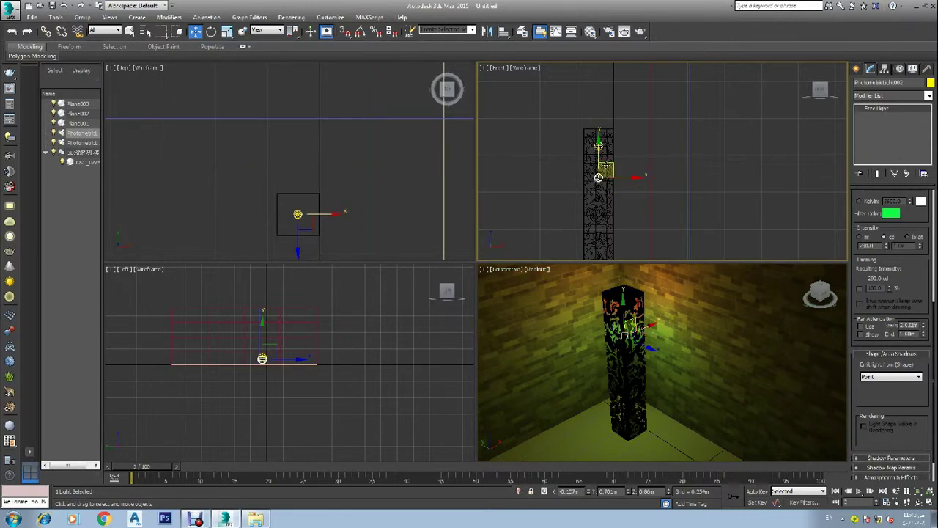
- Copy the green light down inside the lamp to a height of about 0.63 m and set the copy's filter color to blue-violet
shift+drag(600, 163, 611, 200)
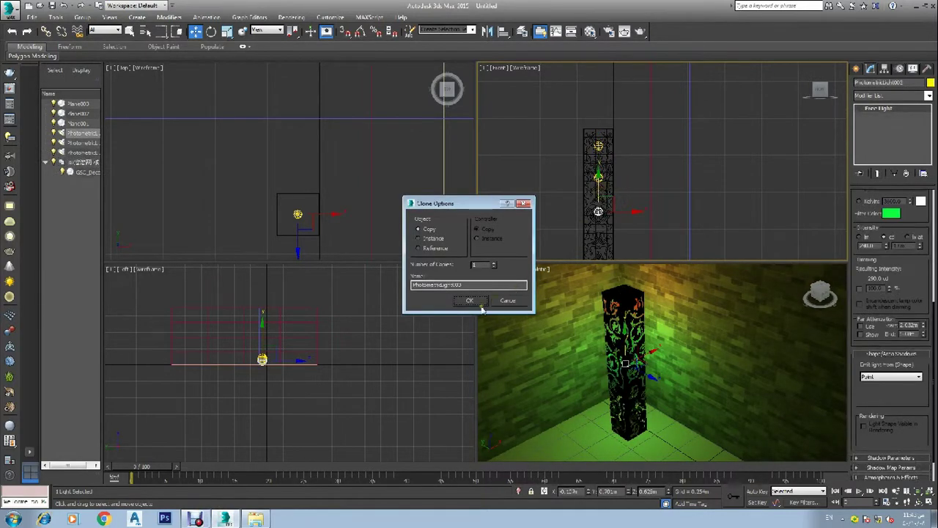
click(480, 302)
click(891, 214)
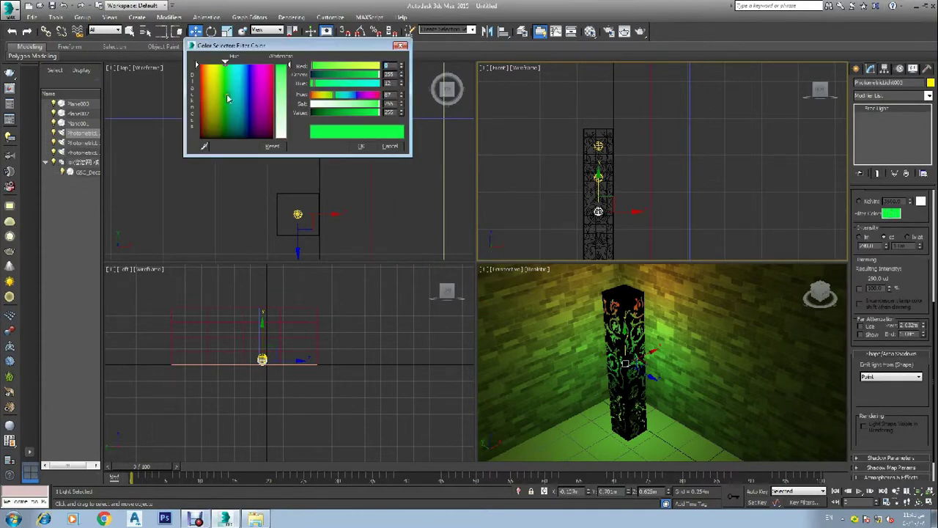
click(212, 71)
drag(212, 71, 212, 64)
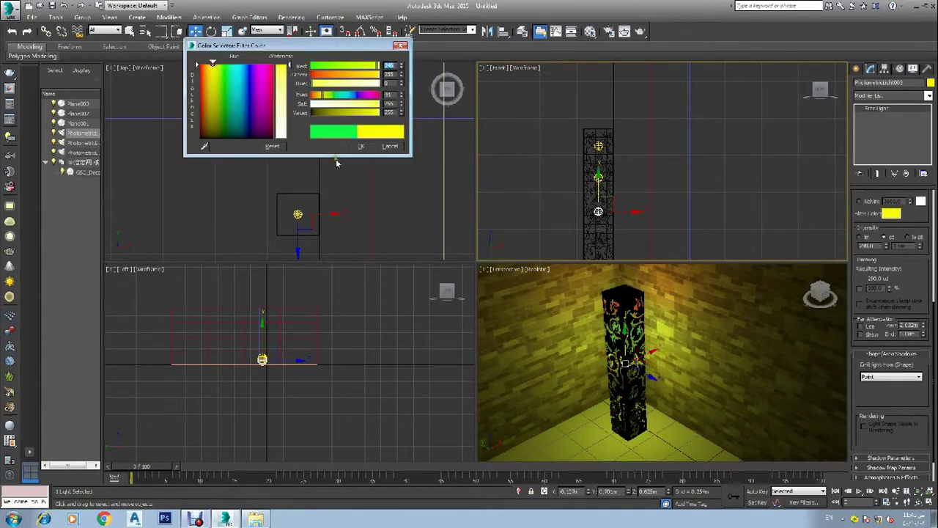
click(250, 69)
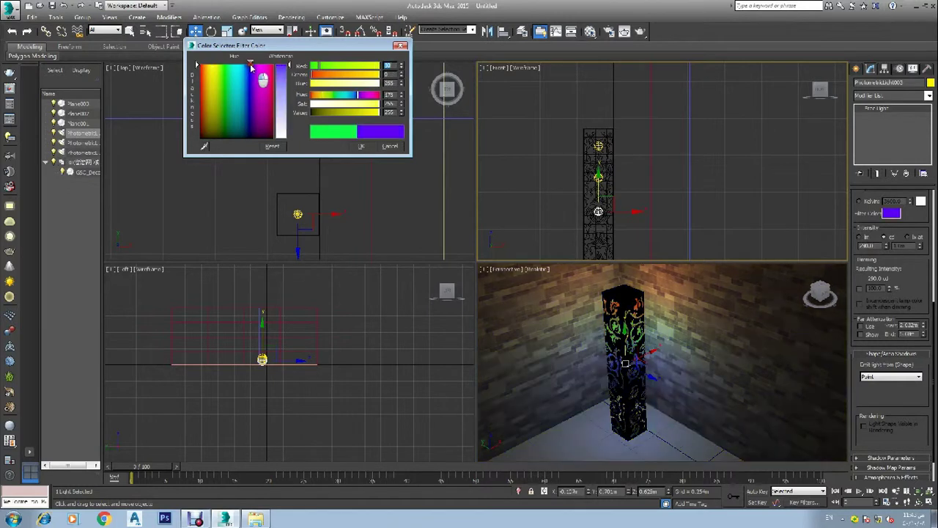
click(361, 146)
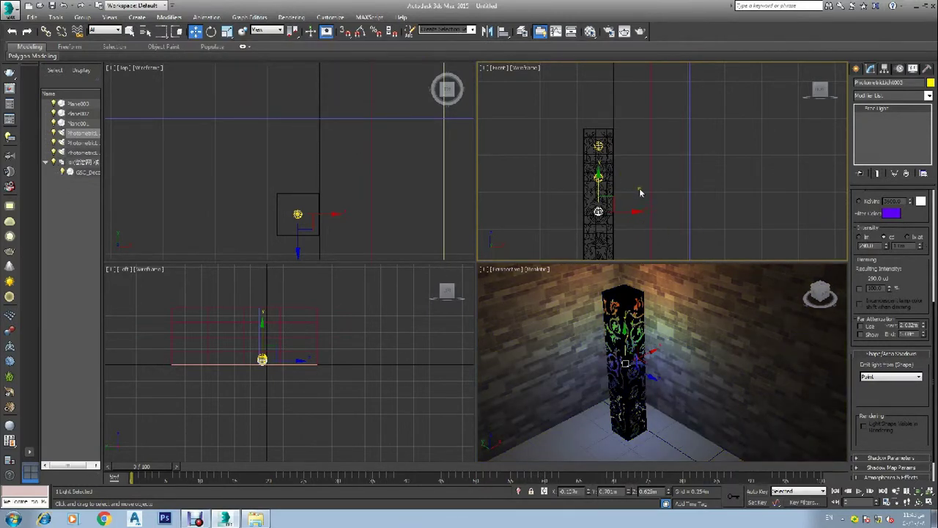
- Copy the blue-violet light down to a height of about 0.41 m and set the copy's filter color to yellow (234, 255, 0)
mouse_move(639, 193)
middle_down()
mouse_move(638, 209)
mouse_move(616, 179)
middle_up()
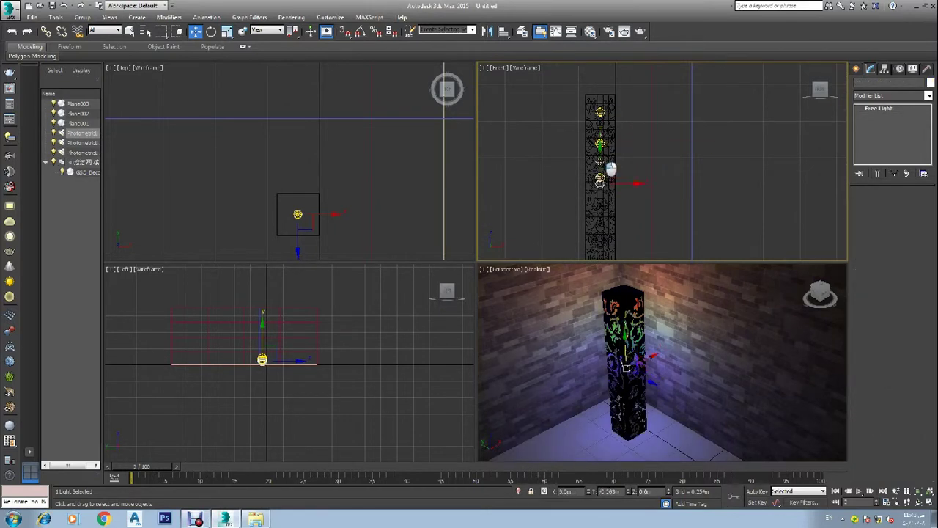
drag(611, 168, 614, 200)
click(470, 302)
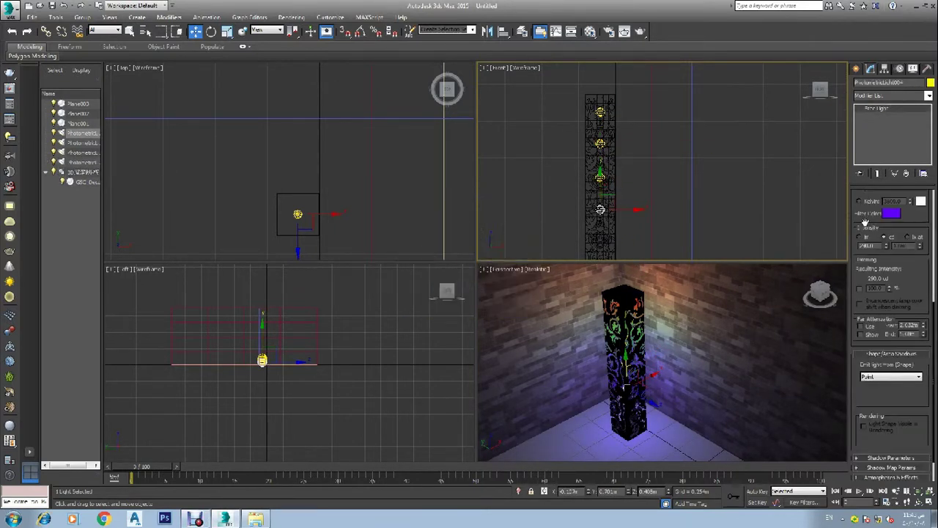
click(891, 213)
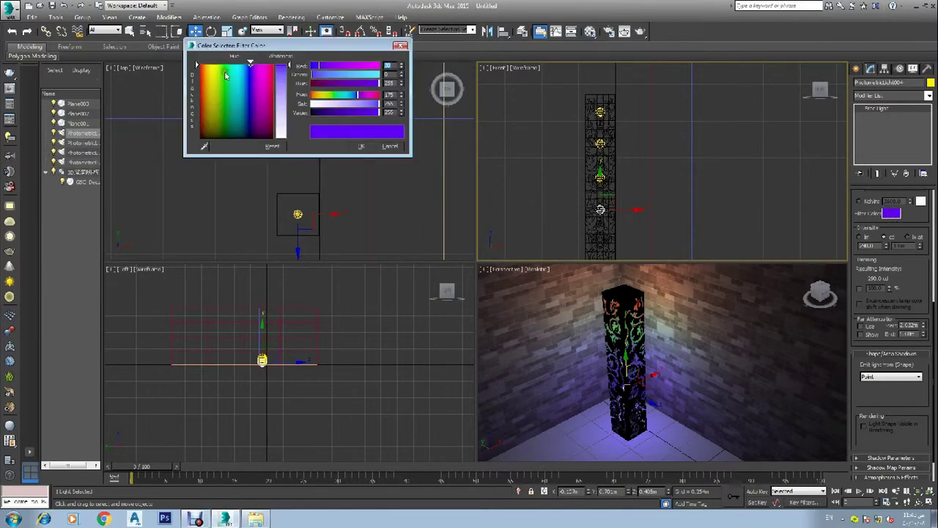
click(226, 78)
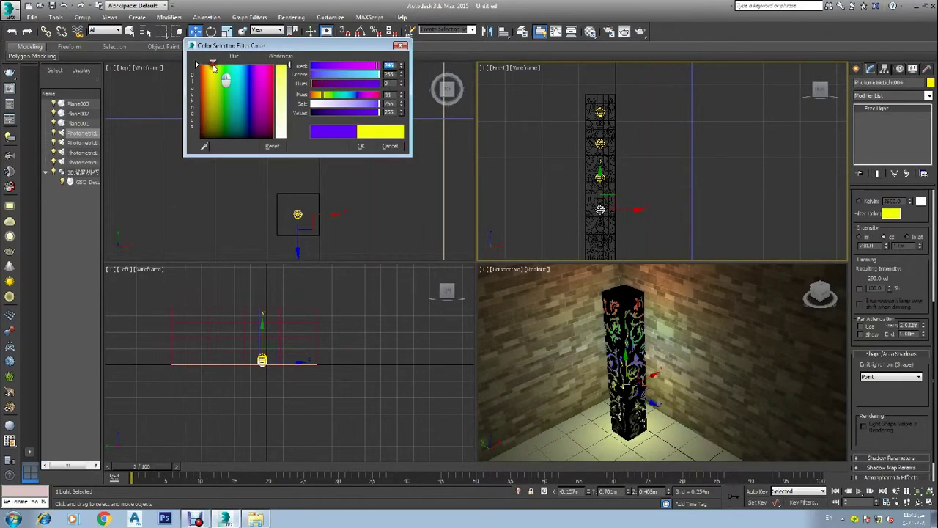
drag(213, 66, 214, 68)
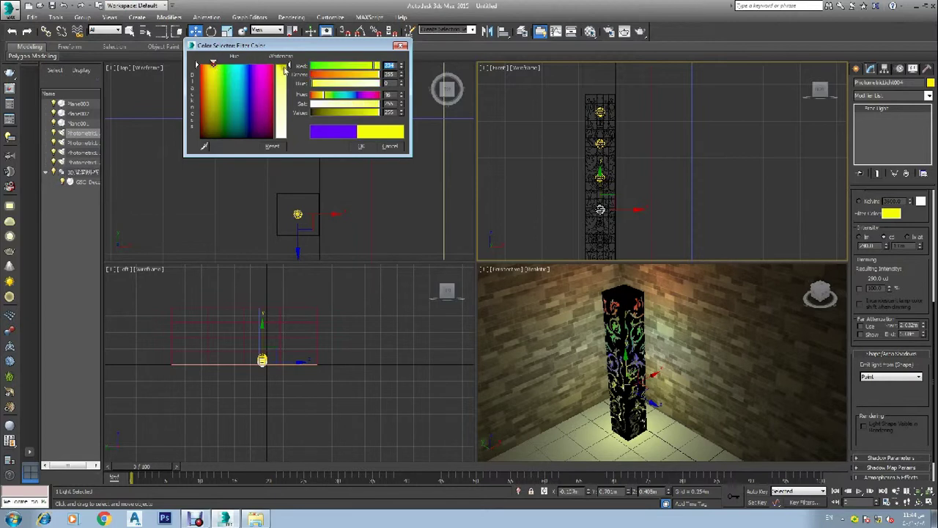
click(361, 147)
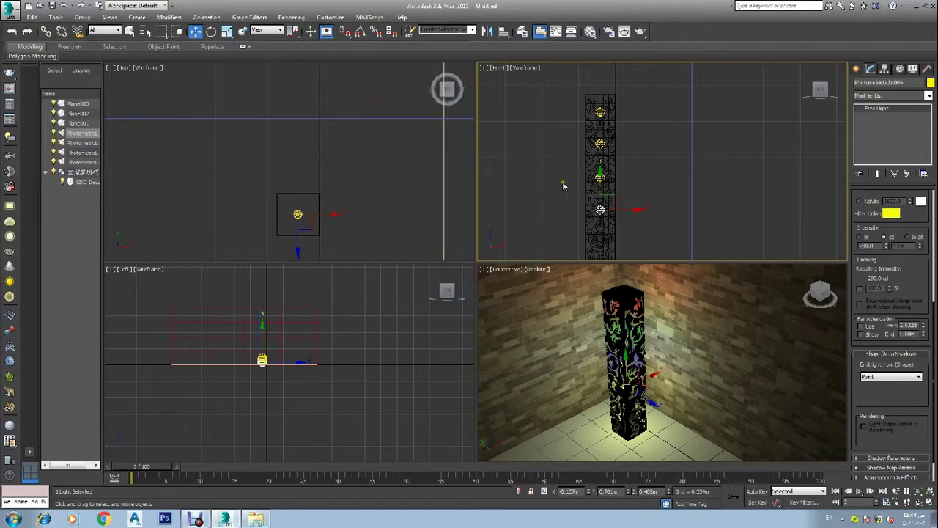
- Copy the yellow light down near the lamp's base, to about 0.18 m high, and set the copy's filter color to magenta
scroll(564, 191, down, 2)
scroll(566, 212, up, 2)
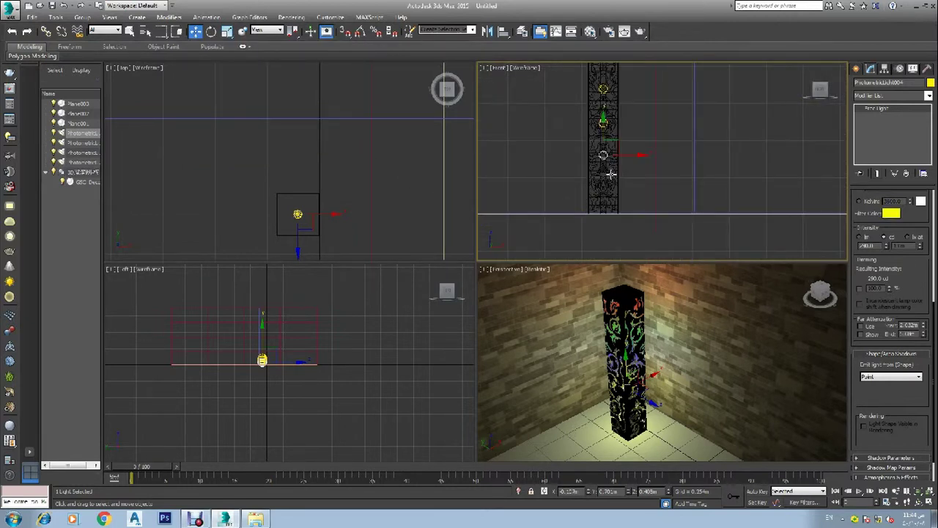
shift+drag(605, 136, 623, 179)
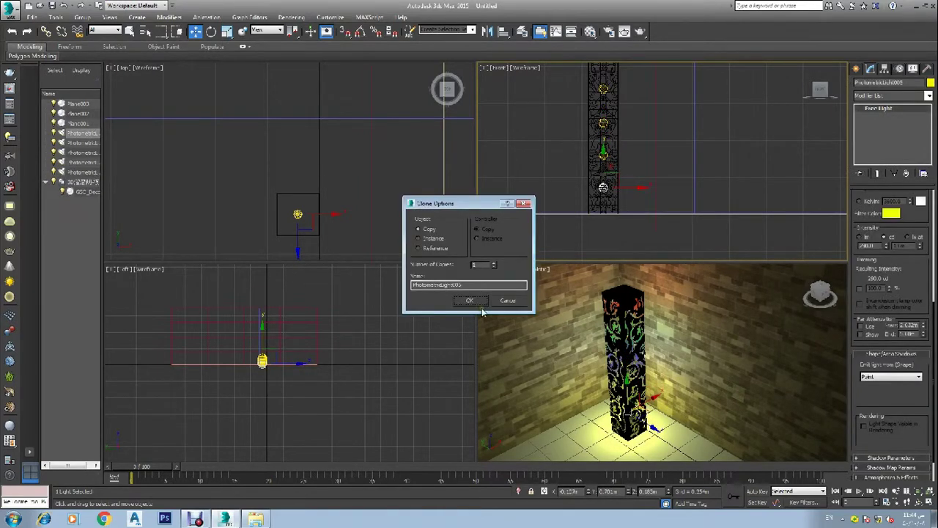
click(473, 301)
click(892, 215)
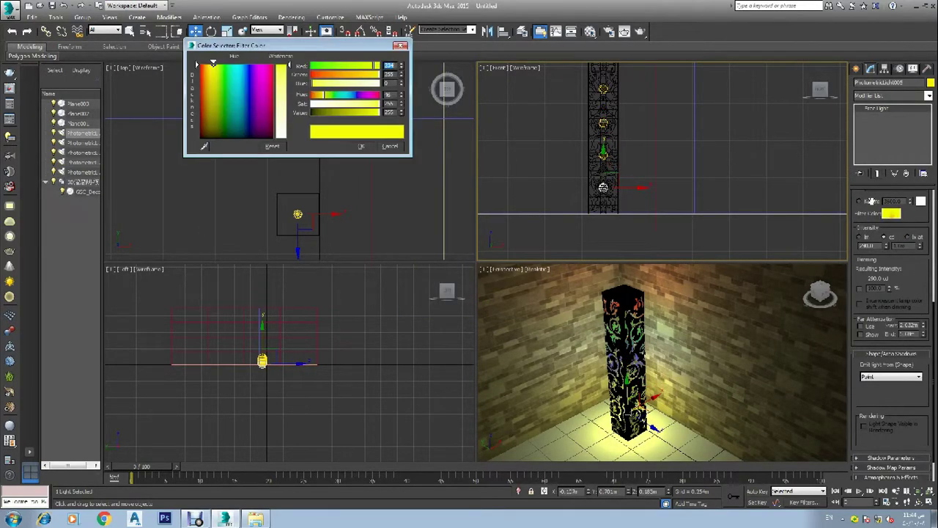
drag(265, 71, 262, 63)
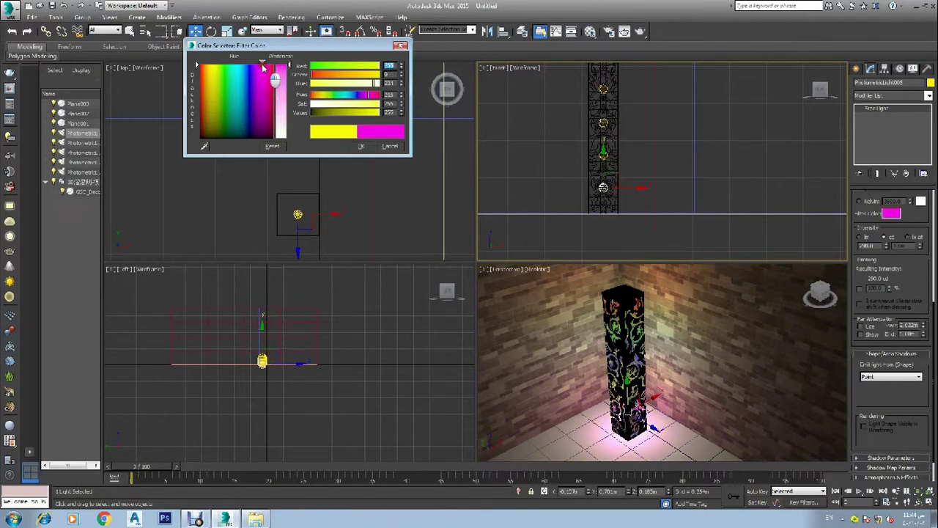
click(362, 145)
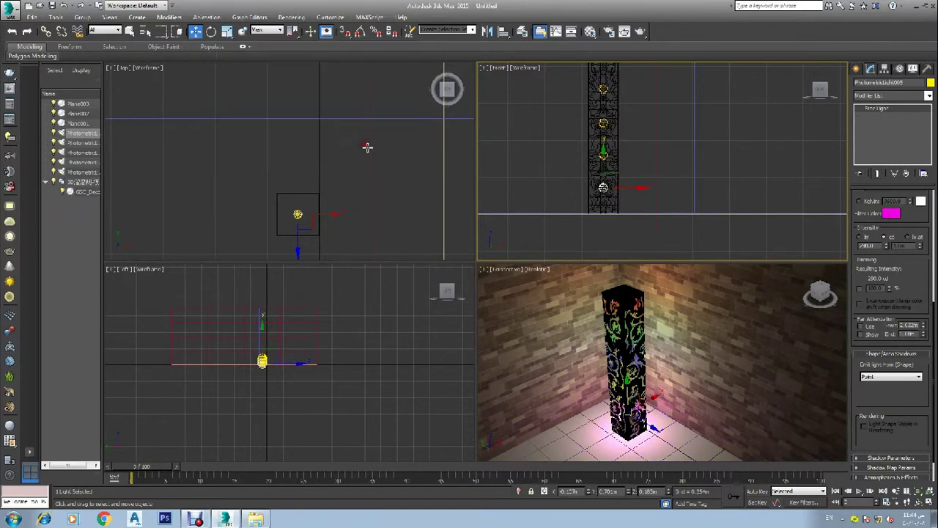
- Enable V-Ray global illumination with Light cache as the secondary engine for rendering the Perspective view
right_click(580, 332)
key(F10)
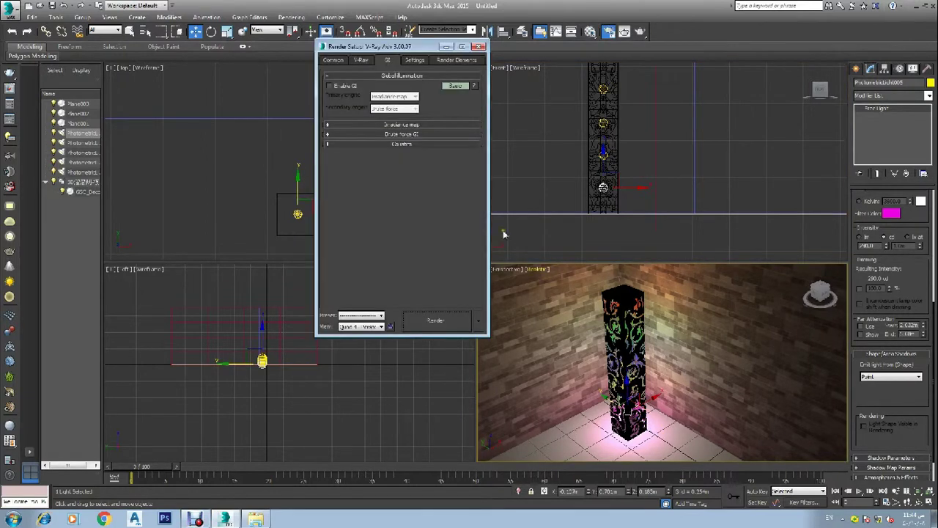
click(329, 86)
click(393, 109)
click(384, 136)
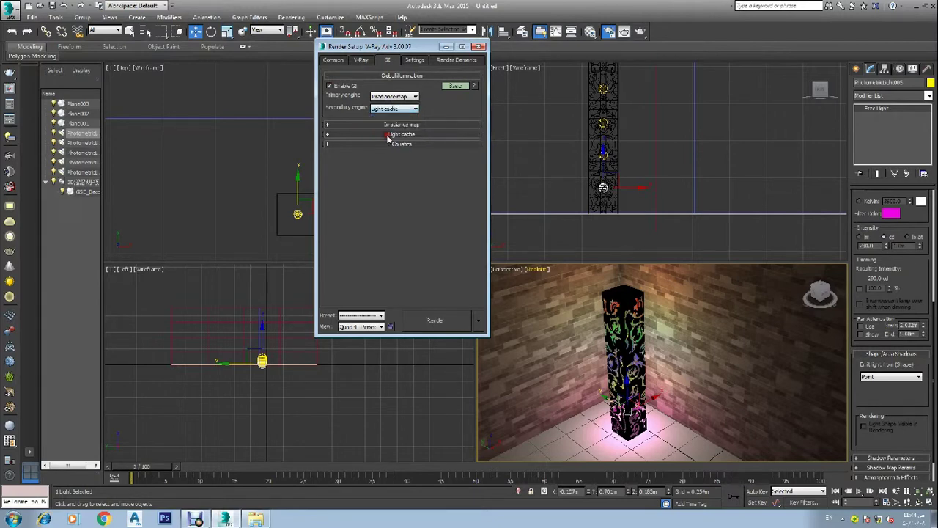
- Set the render output size to 800 × 600 and render the Perspective view
click(339, 60)
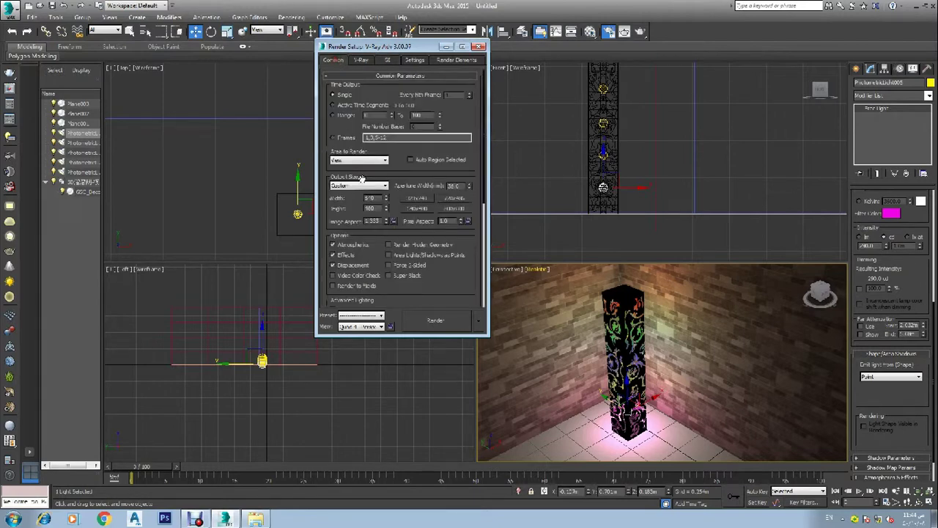
click(457, 209)
click(436, 321)
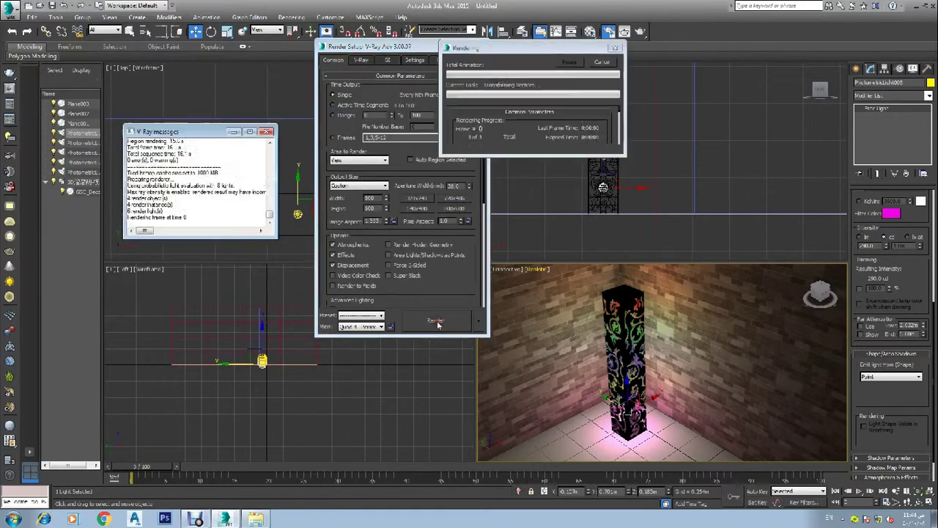